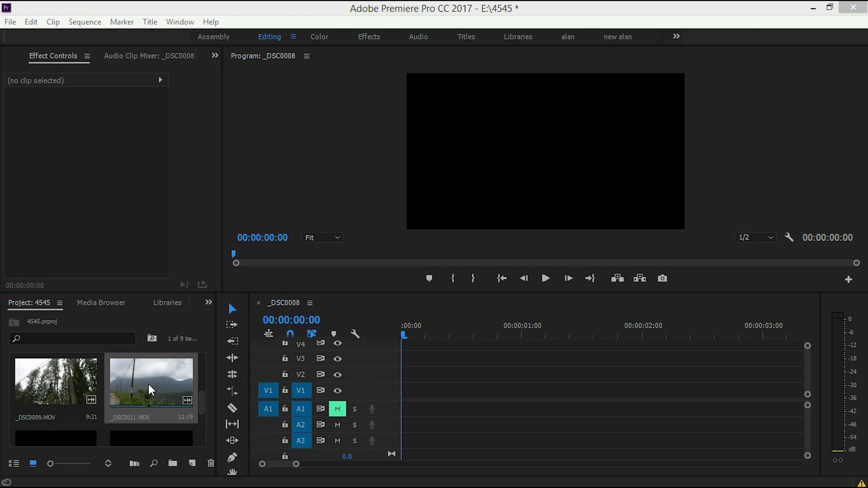
- Place _DSC0008.MOV at the start of track V1, trim its beginning up to 00:00:00:22 and close the gap
{"action": "mouse_move", "coordinate": [199, 397]}
{"action": "left_mouse_down"}
{"action": "mouse_move", "coordinate": [199, 414]}
{"action": "mouse_move", "coordinate": [200, 349]}
{"action": "mouse_move", "coordinate": [199, 382]}
{"action": "left_mouse_up"}
{"action": "left_click_drag", "start_coordinate": [143, 362], "coordinate": [402, 393]}
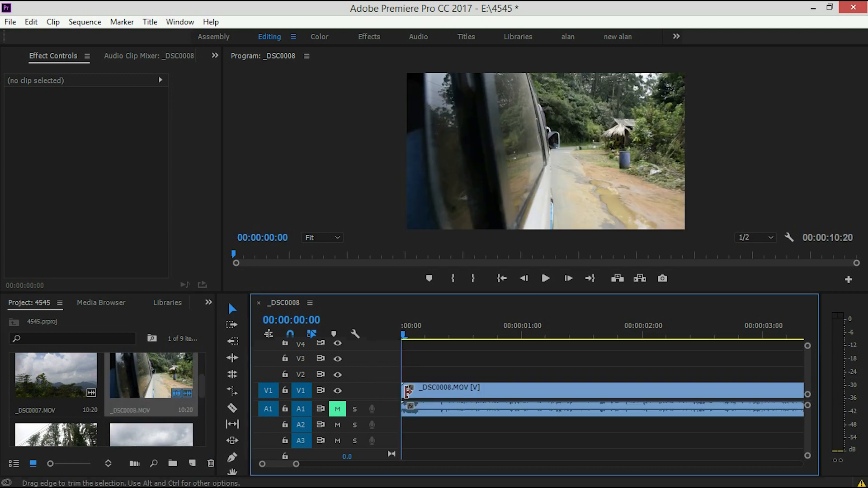
{"action": "left_click_drag", "start_coordinate": [402, 334], "coordinate": [507, 342]}
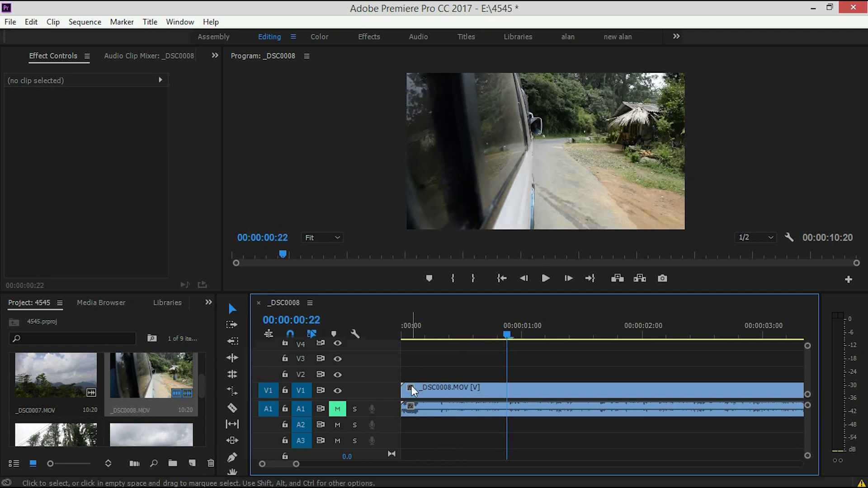
{"action": "left_click_drag", "start_coordinate": [408, 389], "coordinate": [441, 400]}
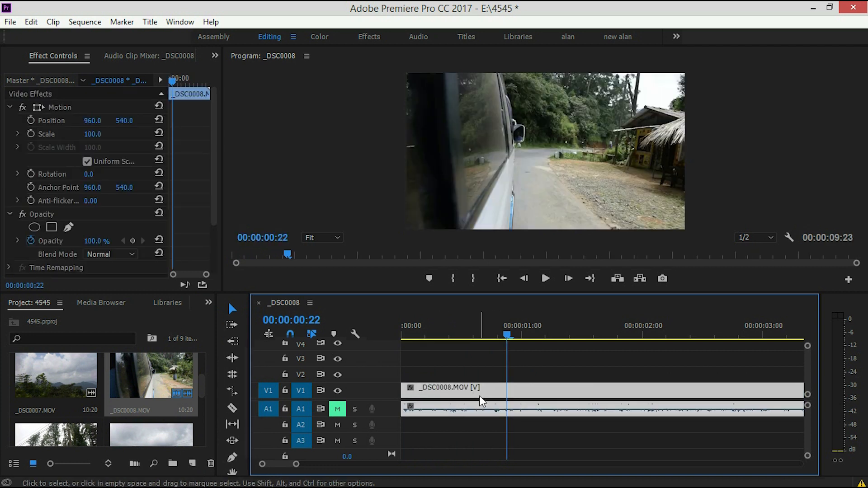
{"action": "left_click_drag", "start_coordinate": [296, 464], "coordinate": [340, 464]}
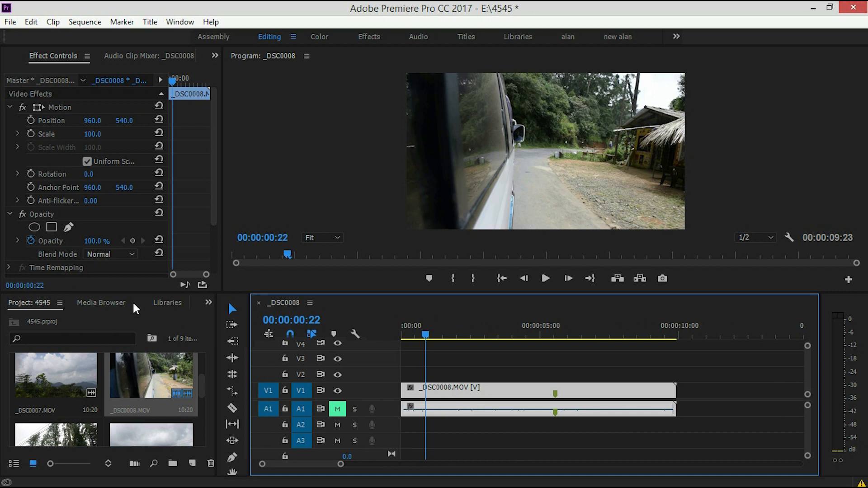
- Show the effects library and collapse its folders to the top-level categories
{"action": "left_click", "coordinate": [209, 303]}
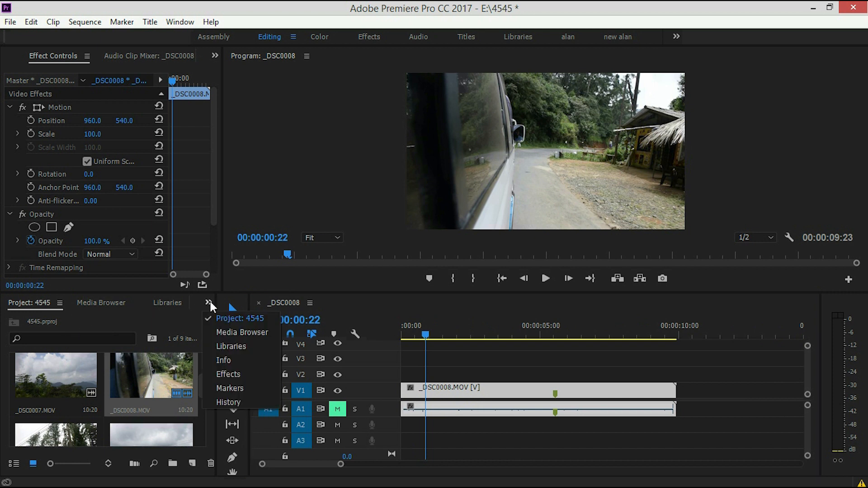
{"action": "left_click", "coordinate": [223, 369]}
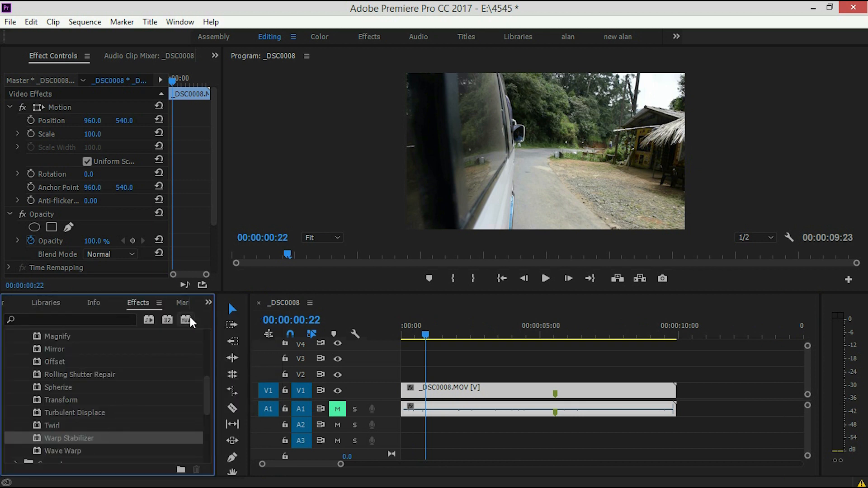
{"action": "scroll", "coordinate": [113, 366], "scroll_direction": "up", "scroll_amount": 2}
{"action": "left_click", "coordinate": [15, 374]}
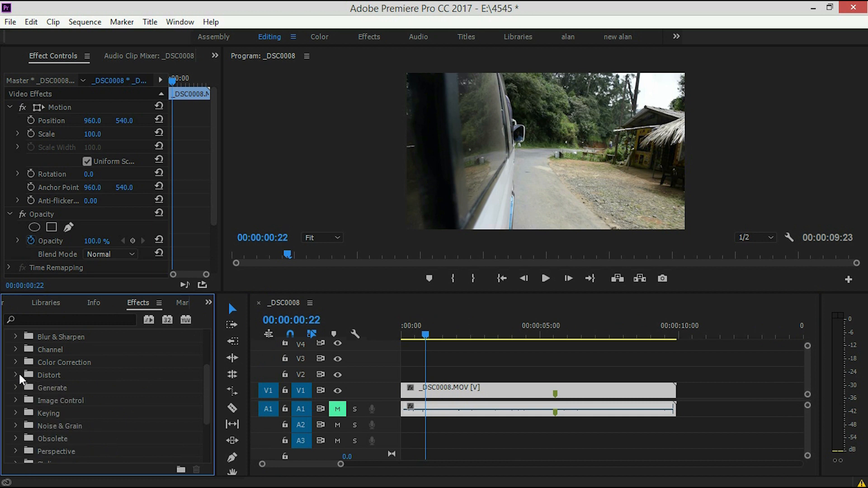
{"action": "scroll", "coordinate": [19, 373], "scroll_direction": "up", "scroll_amount": 1}
{"action": "scroll", "coordinate": [20, 373], "scroll_direction": "up", "scroll_amount": 2}
{"action": "double_click", "coordinate": [21, 387]}
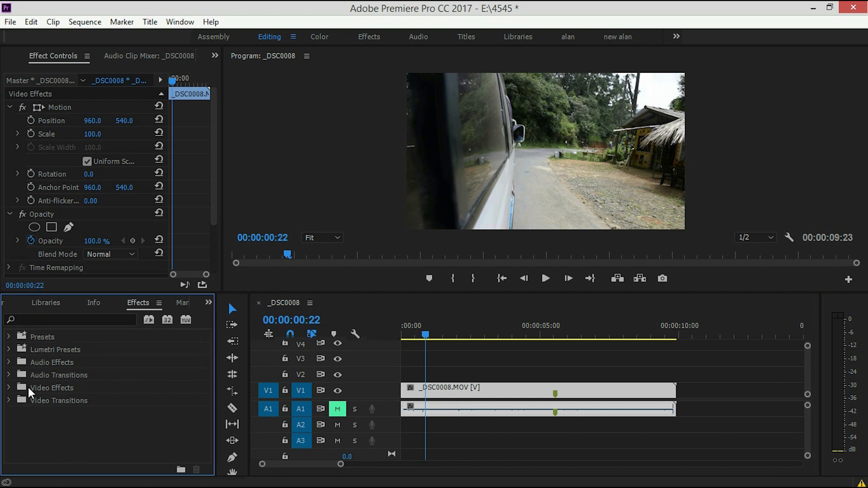
- Apply the Warp Stabilizer effect from the Distort video effects to the _DSC0008.MOV clip
{"action": "left_click", "coordinate": [11, 387]}
{"action": "scroll", "coordinate": [28, 394], "scroll_direction": "down", "scroll_amount": 3}
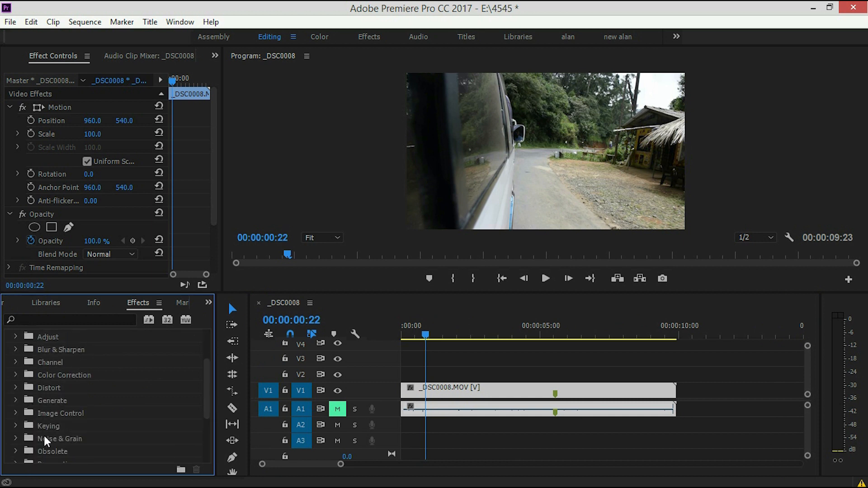
{"action": "left_click", "coordinate": [17, 387]}
{"action": "scroll", "coordinate": [73, 403], "scroll_direction": "down", "scroll_amount": 3}
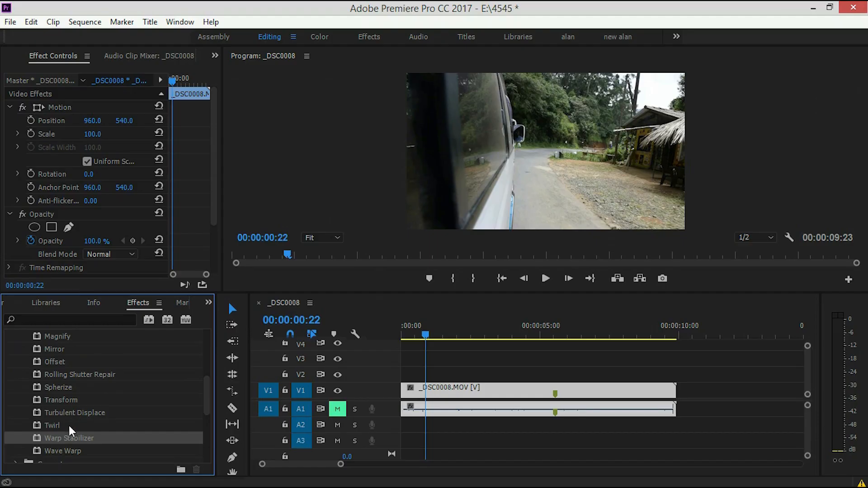
{"action": "left_click_drag", "start_coordinate": [73, 411], "coordinate": [773, 329]}
{"action": "left_click_drag", "start_coordinate": [439, 394], "coordinate": [446, 392]}
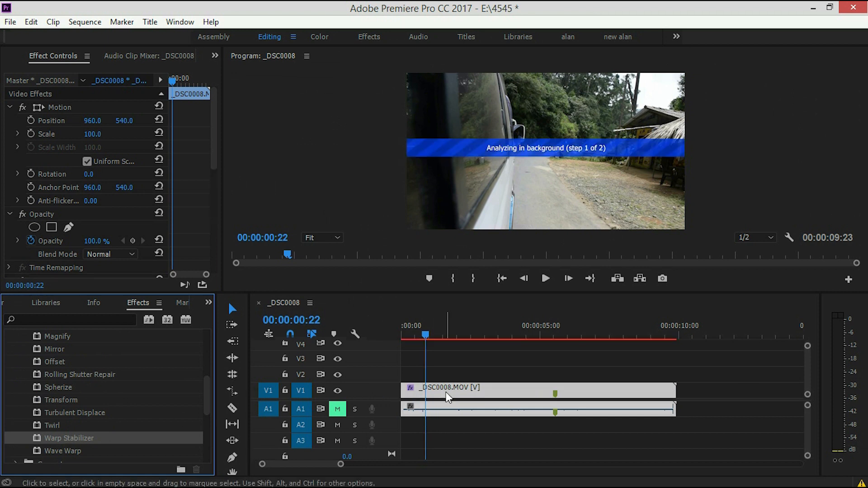
- Check the stabilized clip around 00:00:09:02 and set the Warp Stabilizer's Smoothness to 36%
{"action": "scroll", "coordinate": [213, 196], "scroll_direction": "down", "scroll_amount": 3}
{"action": "scroll", "coordinate": [213, 196], "scroll_direction": "down", "scroll_amount": 2}
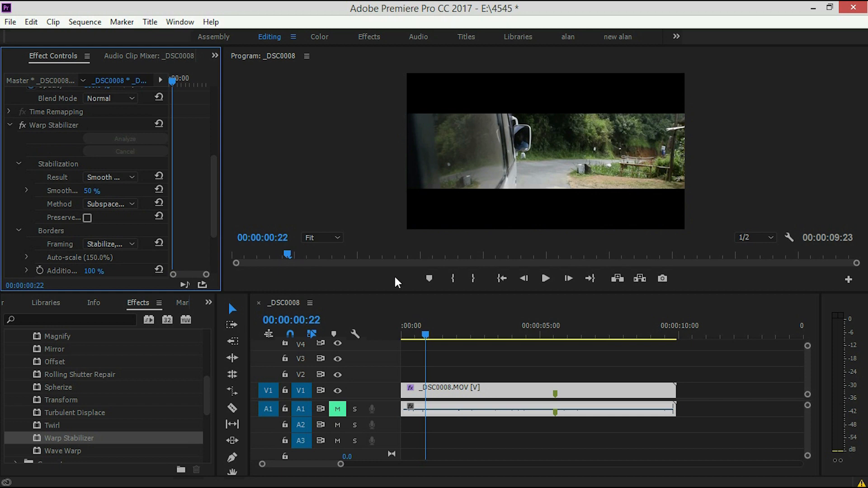
{"action": "left_click_drag", "start_coordinate": [424, 336], "coordinate": [651, 354]}
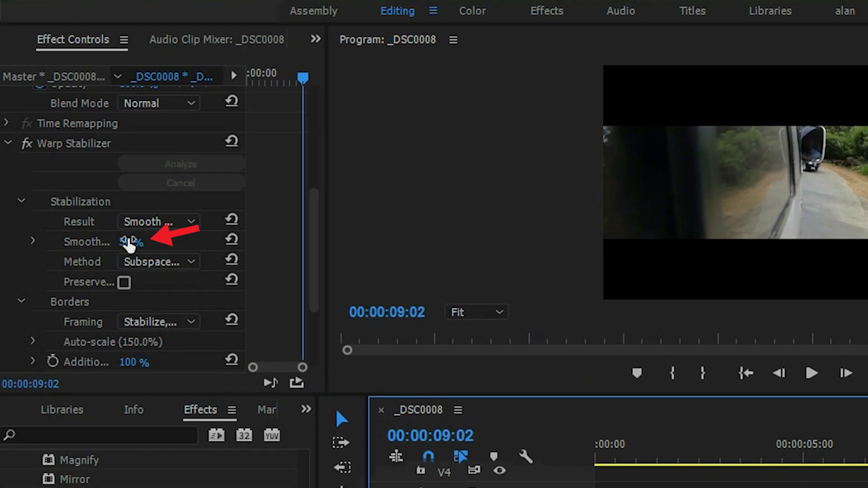
{"action": "left_click", "coordinate": [129, 244]}
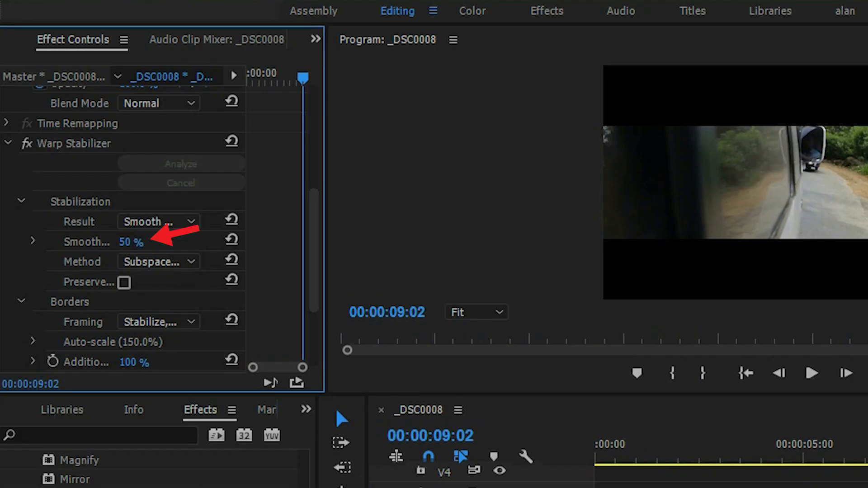
{"action": "type", "text": "30"}
{"action": "key", "text": "Return"}
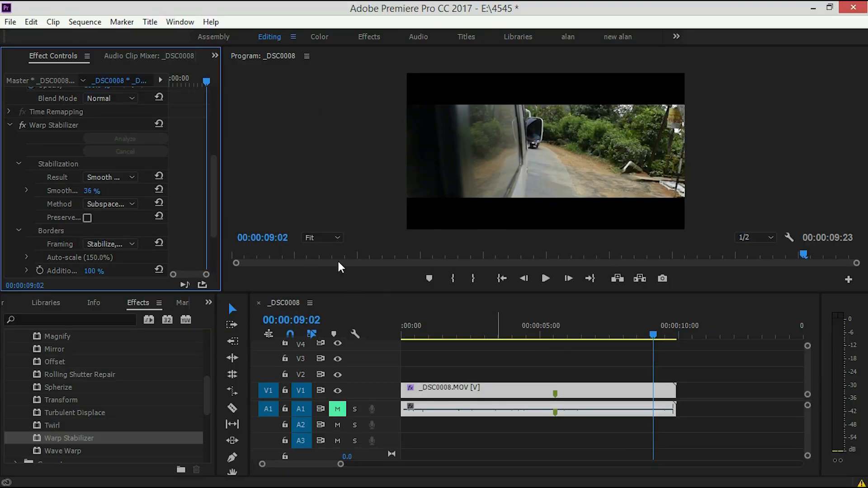
- Set the Warp Stabilizer's Smoothness to 25% and return the playhead to the start of the sequence
{"action": "left_click", "coordinate": [89, 191]}
{"action": "type", "text": "25"}
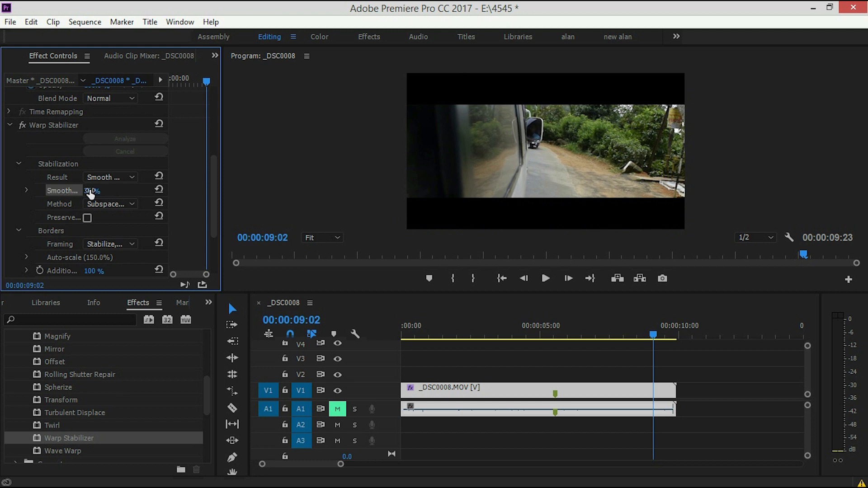
{"action": "key", "text": "Return"}
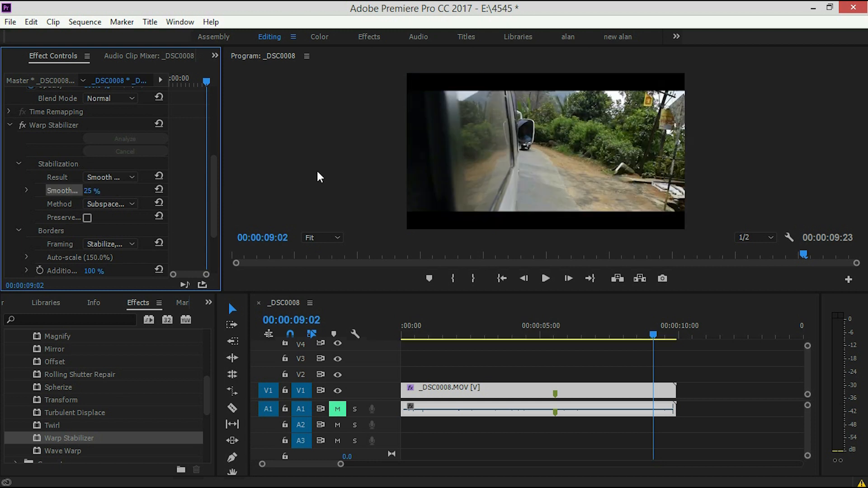
{"action": "left_click_drag", "start_coordinate": [650, 335], "coordinate": [395, 338]}
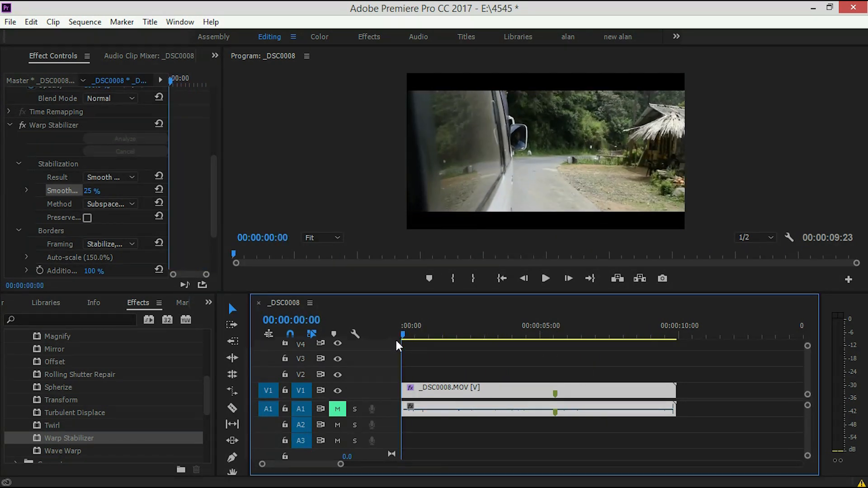
- Place 2K_235.png at the start of track V3 and extend it past the video's end to about 00:00:11:13
{"action": "key", "text": "shift+1"}
{"action": "left_click_drag", "start_coordinate": [149, 368], "coordinate": [492, 359]}
{"action": "left_click_drag", "start_coordinate": [408, 332], "coordinate": [532, 337]}
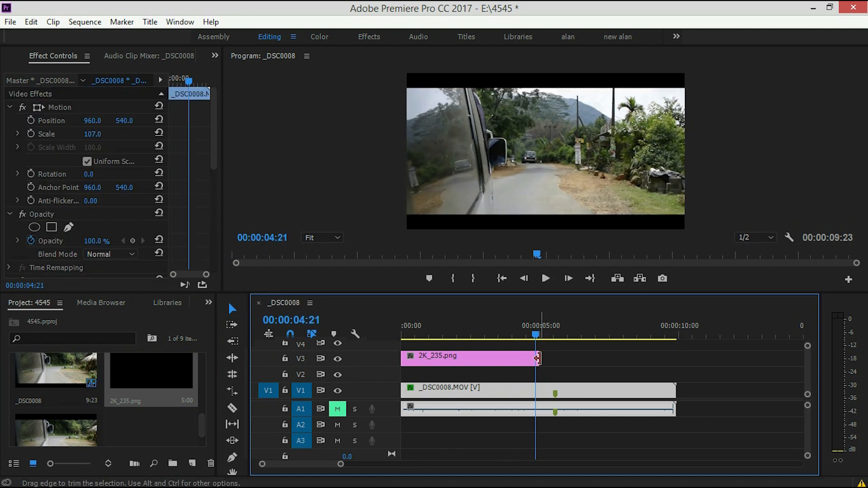
{"action": "left_click_drag", "start_coordinate": [539, 358], "coordinate": [720, 358]}
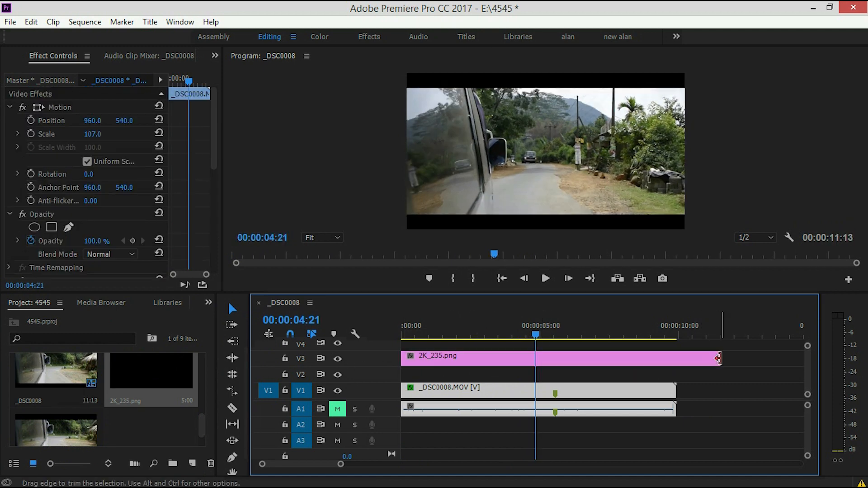
- Split the _DSC0008.MOV clip at 00:00:09:09 and check the frames around the cut
{"action": "left_click_drag", "start_coordinate": [535, 334], "coordinate": [662, 343]}
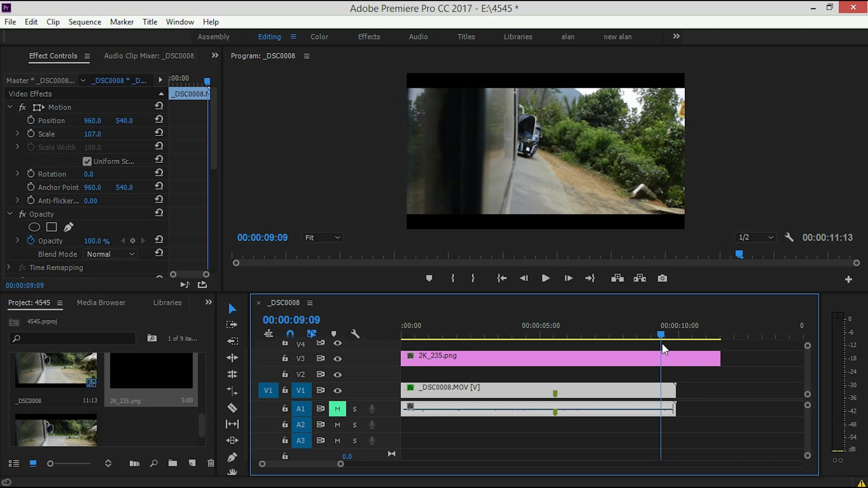
{"action": "key", "text": "c"}
{"action": "left_click", "coordinate": [662, 389]}
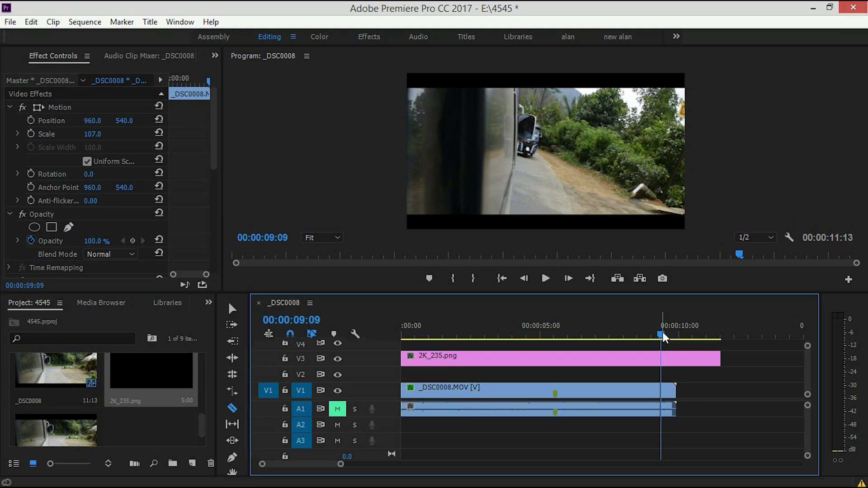
{"action": "left_click_drag", "start_coordinate": [663, 336], "coordinate": [657, 334]}
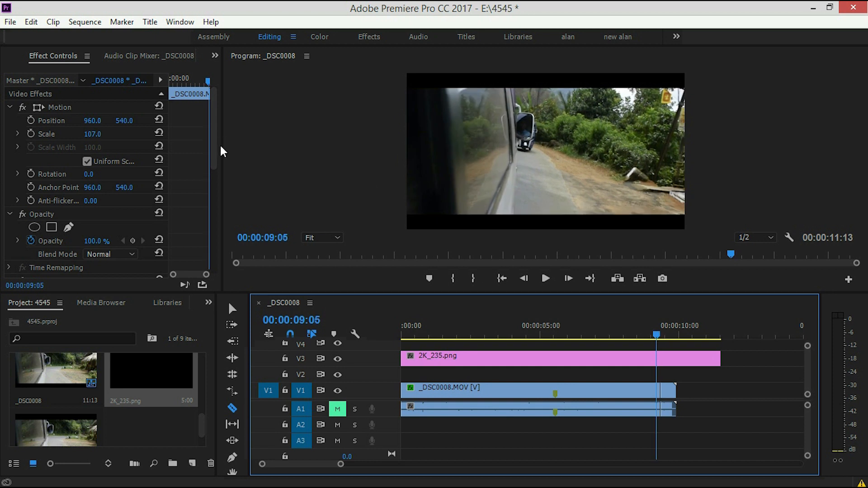
{"action": "left_click_drag", "start_coordinate": [216, 156], "coordinate": [213, 192]}
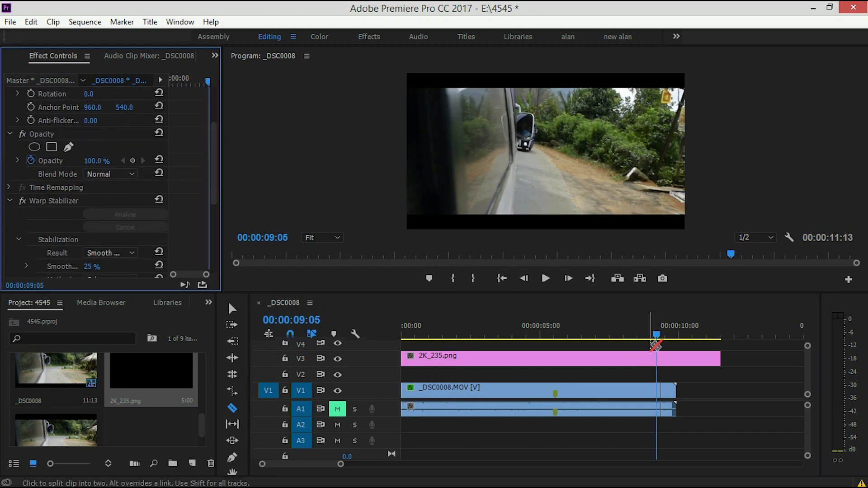
{"action": "left_click", "coordinate": [664, 336]}
{"action": "key", "text": "v"}
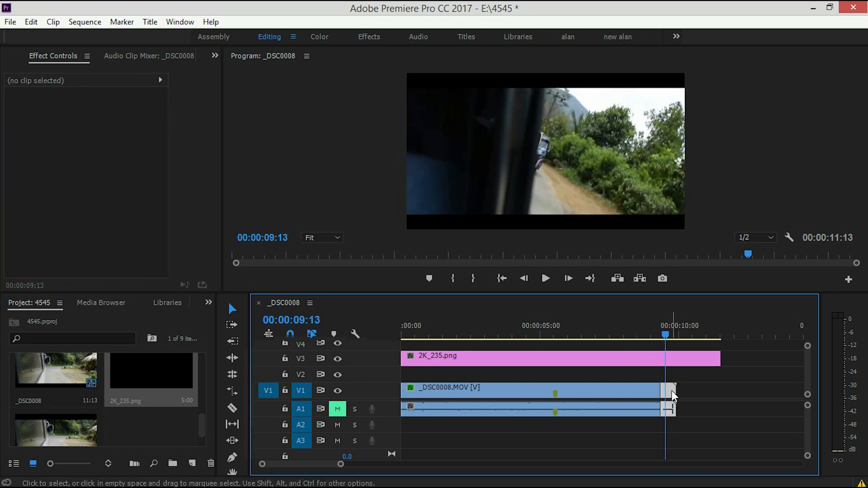
- Rerun the Warp Stabilizer analysis on the long first part of the split _DSC0008.MOV clip
{"action": "left_click", "coordinate": [671, 390]}
{"action": "left_click_drag", "start_coordinate": [217, 151], "coordinate": [214, 199]}
{"action": "left_click", "coordinate": [654, 335]}
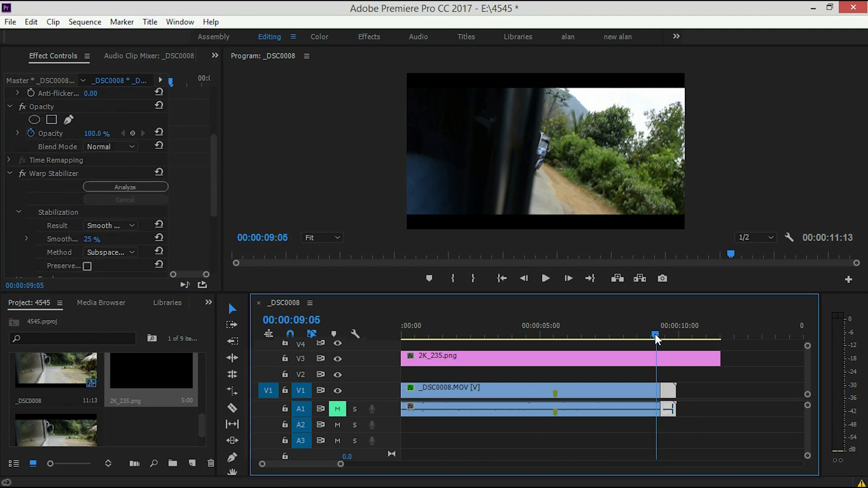
{"action": "left_click_drag", "start_coordinate": [655, 335], "coordinate": [630, 337]}
{"action": "left_click", "coordinate": [642, 395]}
{"action": "left_click_drag", "start_coordinate": [216, 134], "coordinate": [214, 155]}
{"action": "left_click", "coordinate": [136, 176]}
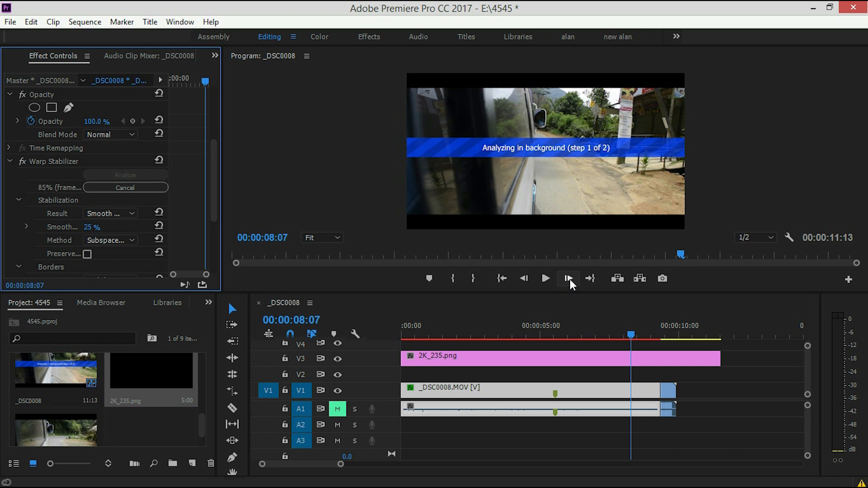
- Nest the long first part of _DSC0008.MOV on V1, keeping the suggested name
{"action": "right_click", "coordinate": [600, 387]}
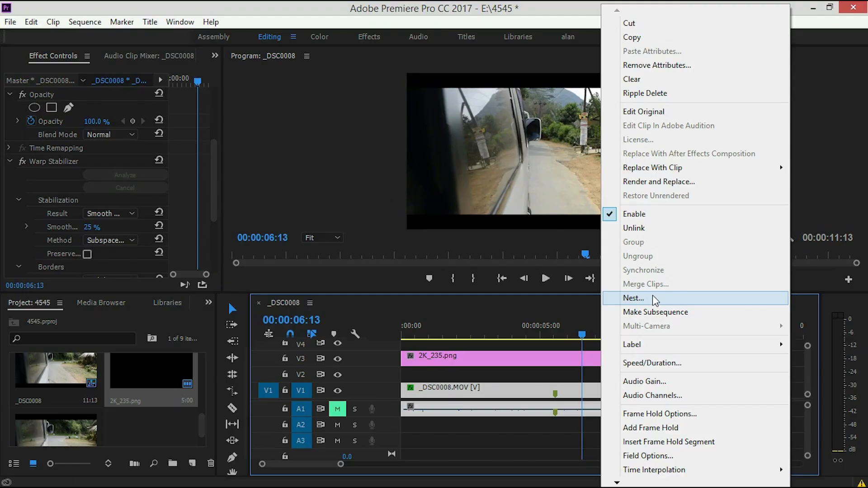
{"action": "left_click", "coordinate": [665, 260]}
{"action": "left_click", "coordinate": [408, 264]}
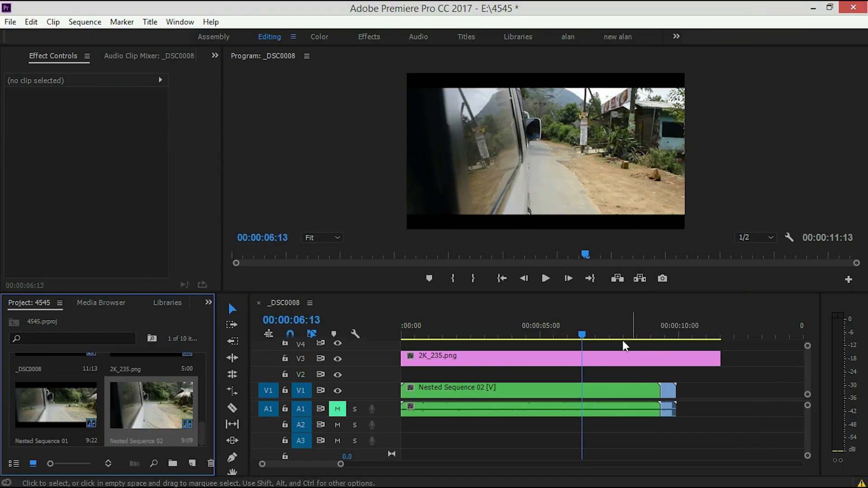
- Nest the short remaining piece at the end of _DSC0008.MOV as a separate sequence, keeping the suggested name
{"action": "left_click_drag", "start_coordinate": [581, 337], "coordinate": [667, 352]}
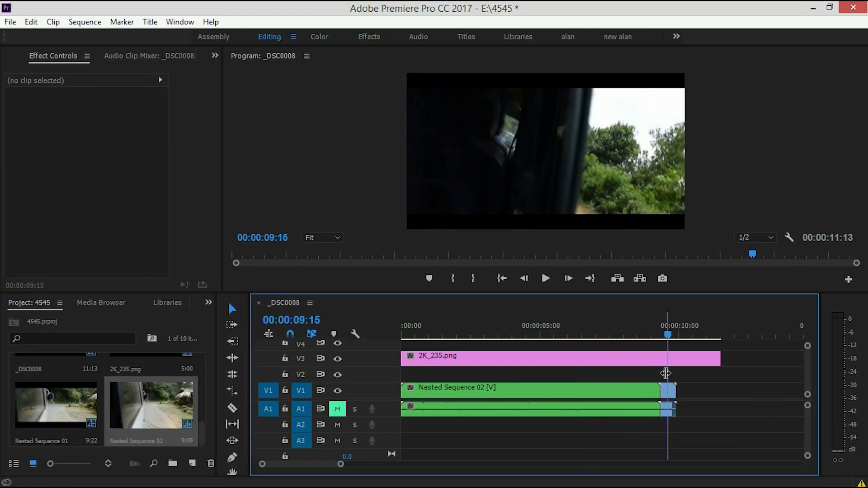
{"action": "right_click", "coordinate": [669, 390]}
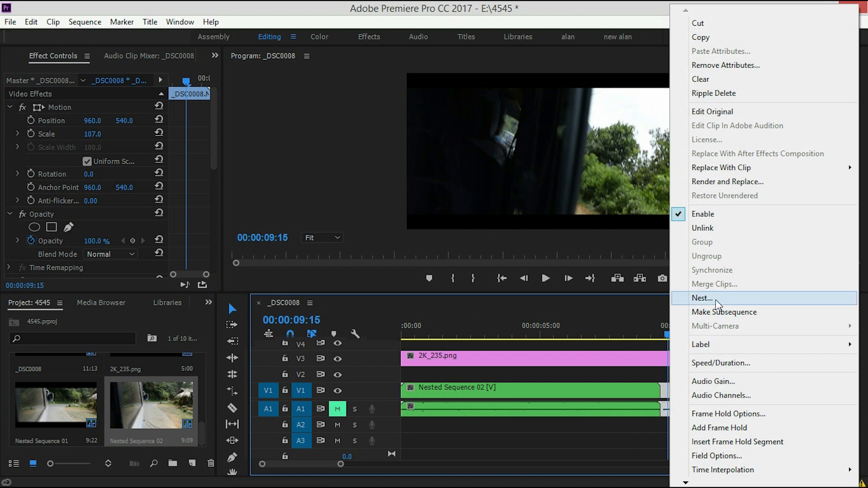
{"action": "left_click", "coordinate": [701, 298]}
{"action": "left_click", "coordinate": [406, 264]}
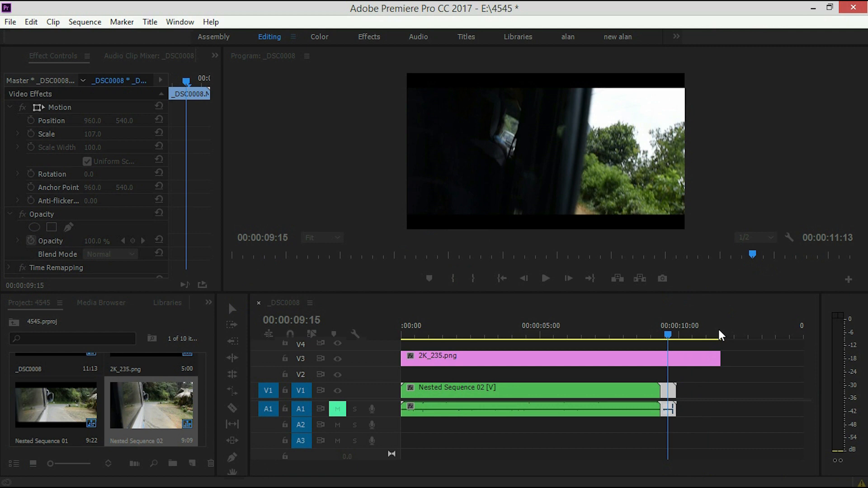
- Move the short nested end piece up to V2, and unlink and delete its audio from A1
{"action": "left_click_drag", "start_coordinate": [670, 388], "coordinate": [671, 381]}
{"action": "scroll", "coordinate": [731, 405], "scroll_direction": "up", "scroll_amount": 5}
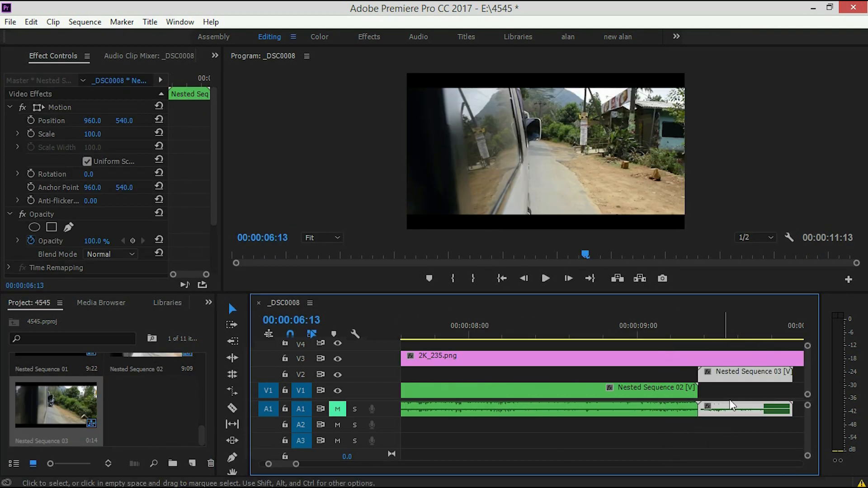
{"action": "right_click", "coordinate": [739, 371]}
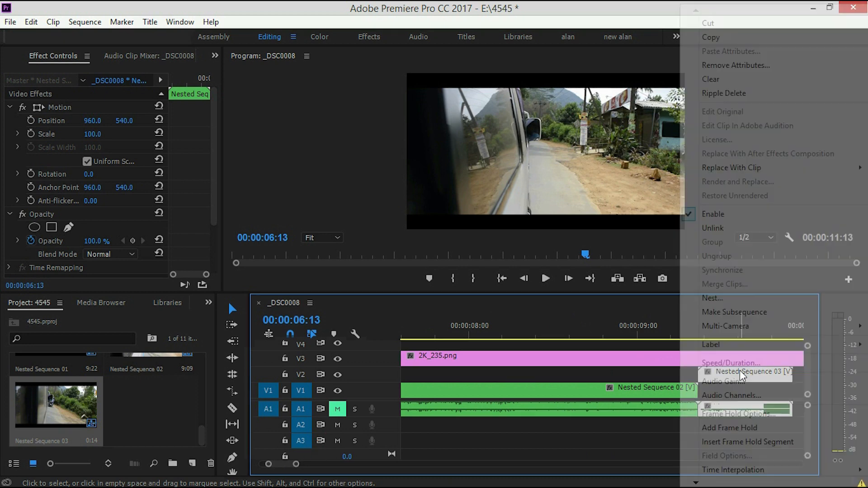
{"action": "mouse_move", "coordinate": [755, 324]}
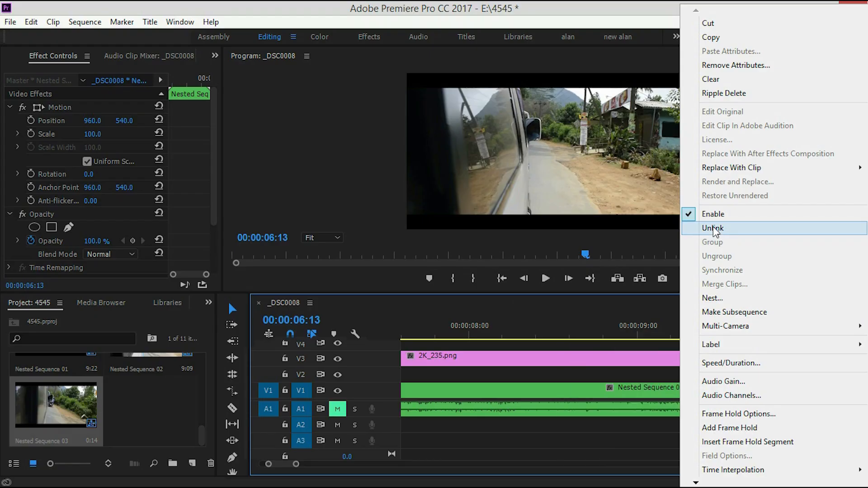
{"action": "left_click", "coordinate": [644, 218]}
{"action": "left_click", "coordinate": [734, 411]}
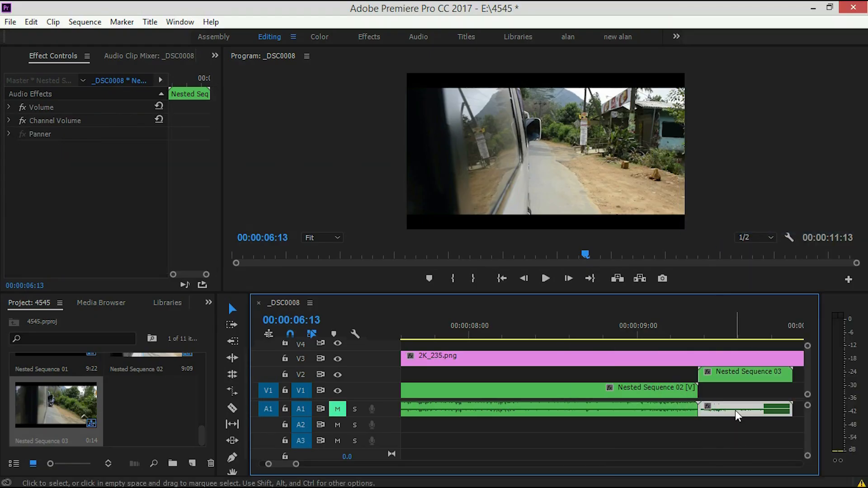
{"action": "key", "text": "Delete"}
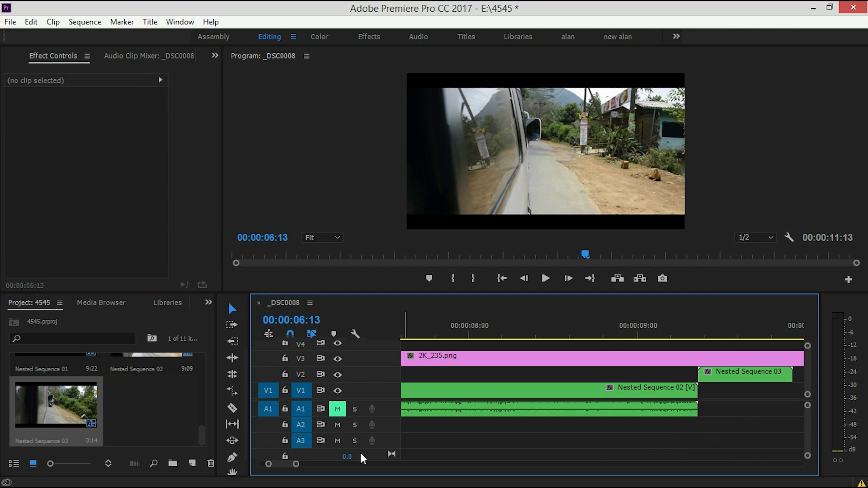
- Place _DSC0011.MOV on V1 directly after Nested Sequence 02, beneath the short nested piece on V2
{"action": "left_click_drag", "start_coordinate": [296, 464], "coordinate": [303, 465]}
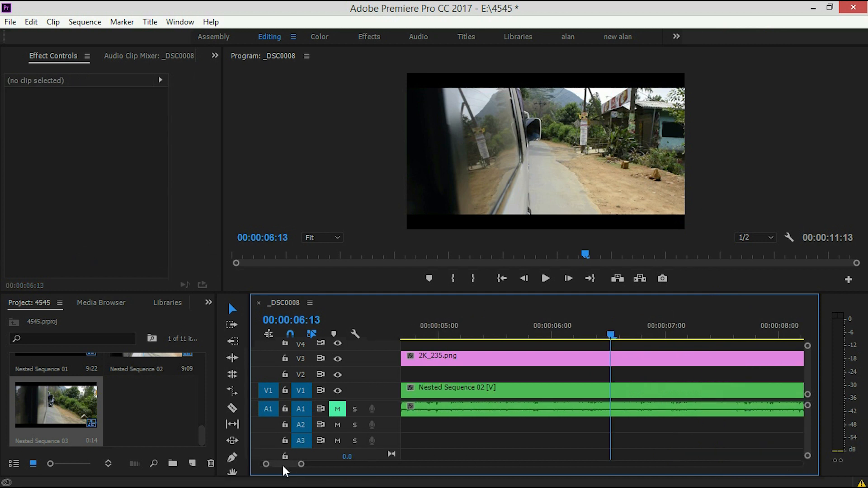
{"action": "scroll", "coordinate": [280, 466], "scroll_direction": "down", "scroll_amount": 5}
{"action": "scroll", "coordinate": [281, 466], "scroll_direction": "down", "scroll_amount": 2}
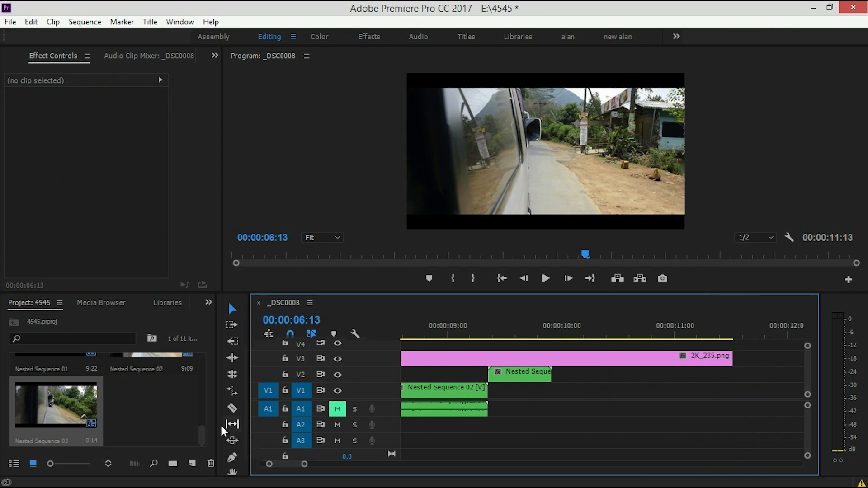
{"action": "scroll", "coordinate": [147, 400], "scroll_direction": "up", "scroll_amount": 3}
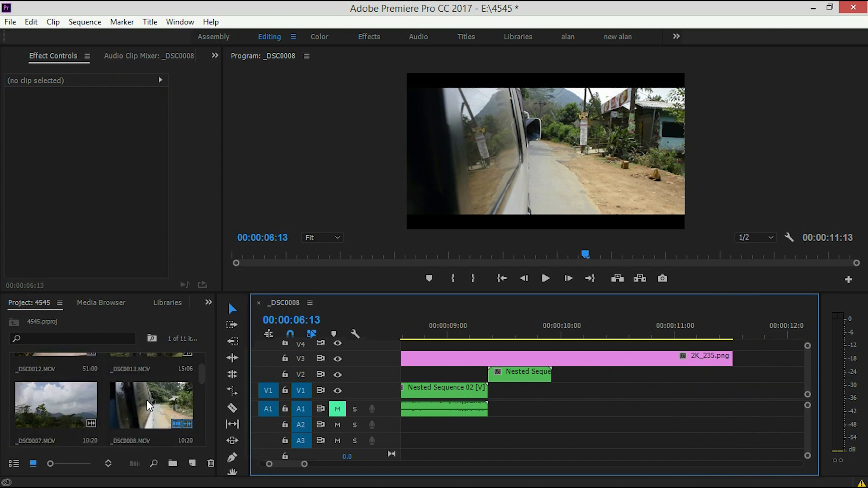
{"action": "scroll", "coordinate": [147, 399], "scroll_direction": "up", "scroll_amount": 1}
{"action": "scroll", "coordinate": [147, 400], "scroll_direction": "down", "scroll_amount": 2}
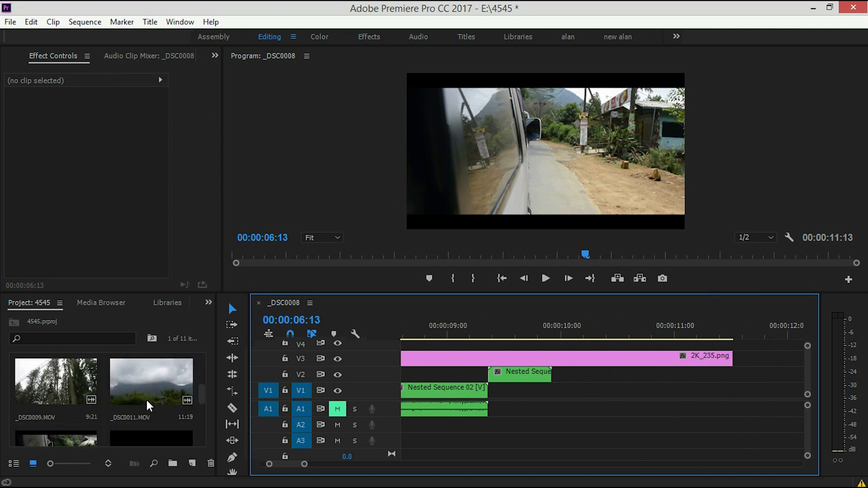
{"action": "left_click", "coordinate": [161, 382]}
{"action": "left_click_drag", "start_coordinate": [161, 382], "coordinate": [494, 393]}
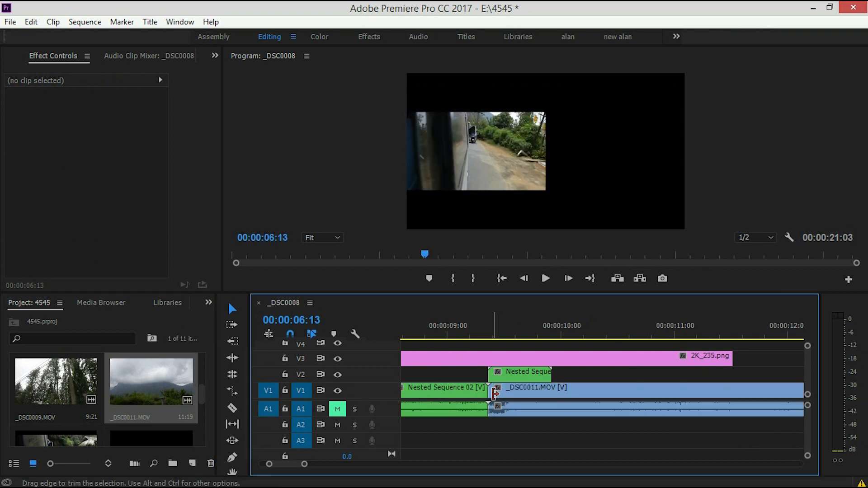
- Add a 4-point polygon opacity mask to Nested Sequence 03 near its start at 00:00:09:10
{"action": "left_click", "coordinate": [520, 375]}
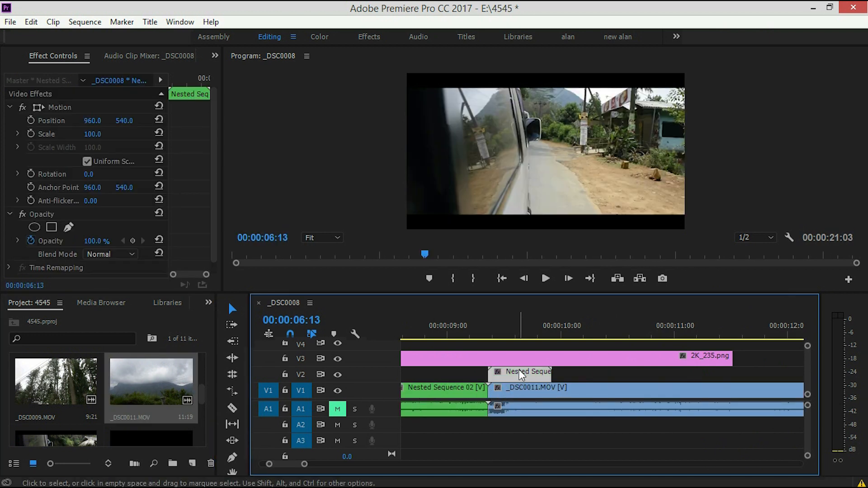
{"action": "left_click", "coordinate": [487, 335]}
{"action": "key", "text": "equal"}
{"action": "key", "text": "equal"}
{"action": "left_click_drag", "start_coordinate": [611, 335], "coordinate": [635, 346]}
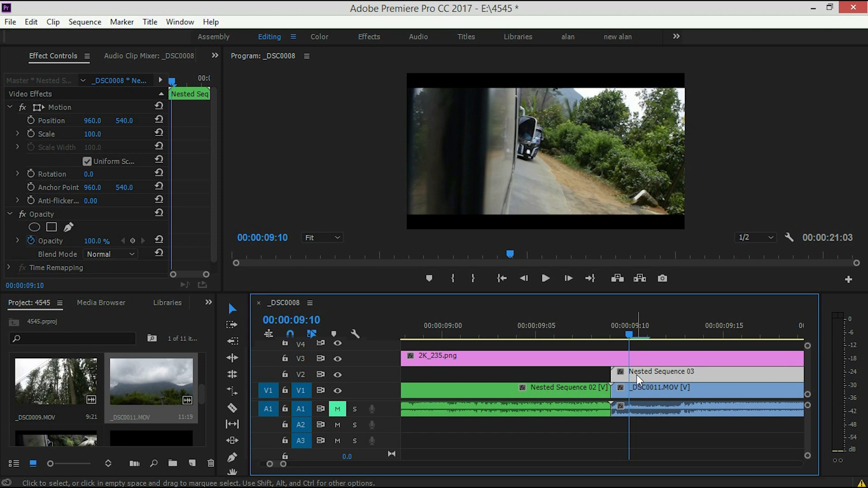
{"action": "left_click_drag", "start_coordinate": [213, 160], "coordinate": [212, 169]}
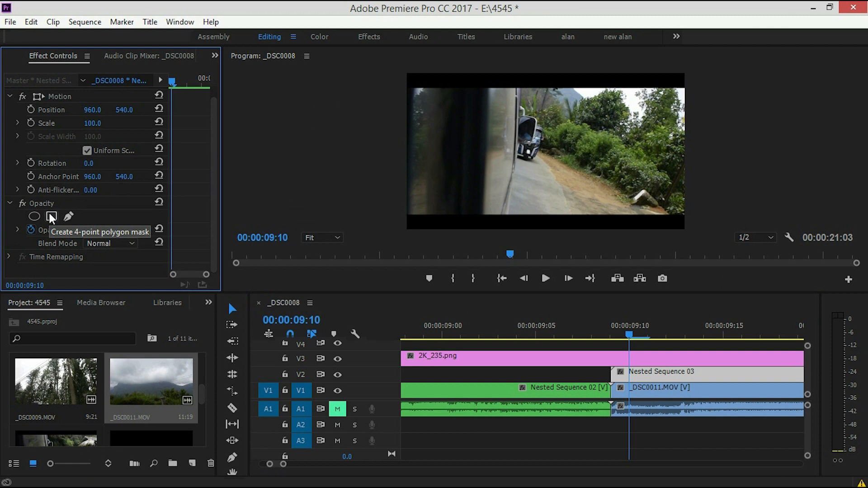
{"action": "left_click", "coordinate": [50, 216]}
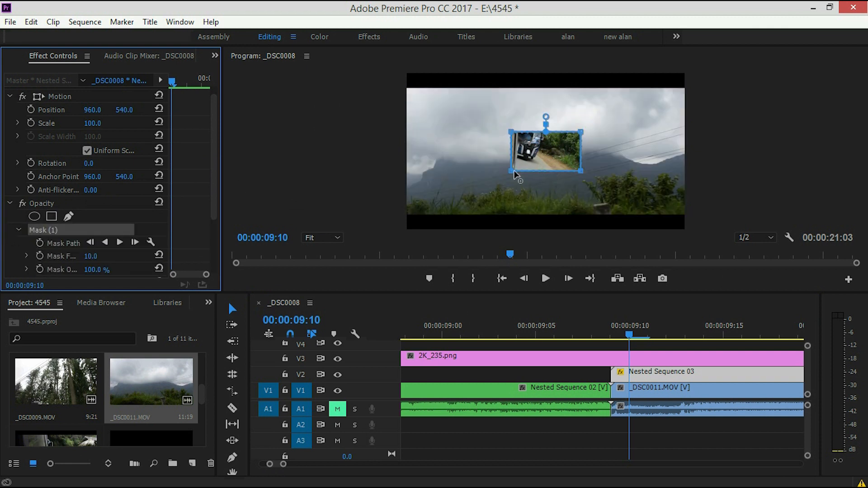
- Stretch the four mask corners outward until the mask encloses the whole visible picture of Nested Sequence 03
{"action": "left_click_drag", "start_coordinate": [512, 172], "coordinate": [409, 224]}
{"action": "left_click_drag", "start_coordinate": [511, 132], "coordinate": [405, 84]}
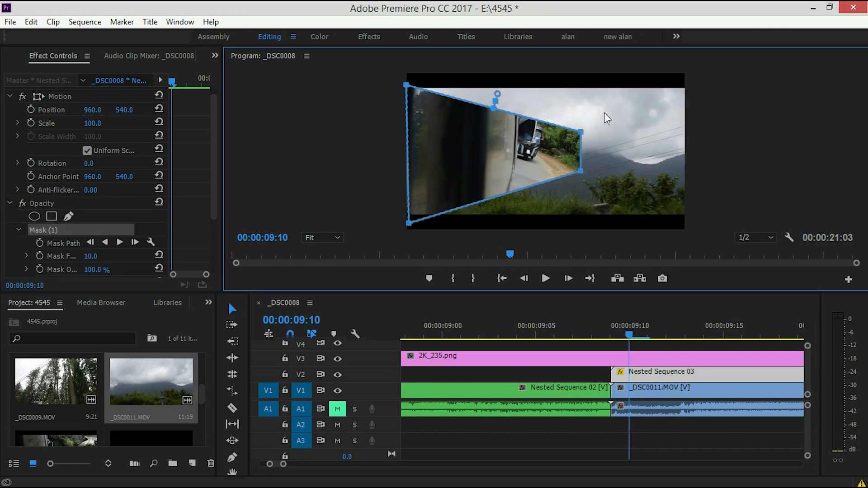
{"action": "left_click_drag", "start_coordinate": [580, 131], "coordinate": [697, 85]}
{"action": "left_click_drag", "start_coordinate": [580, 171], "coordinate": [699, 223]}
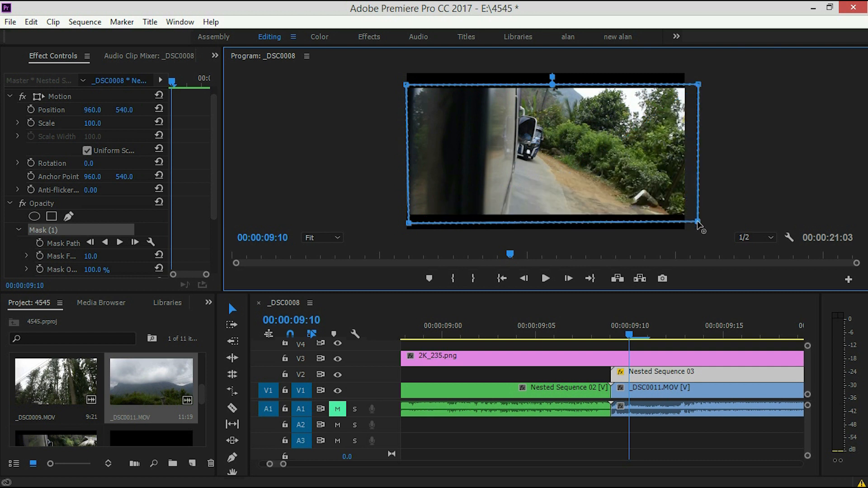
{"action": "left_click_drag", "start_coordinate": [408, 223], "coordinate": [404, 223]}
{"action": "left_click_drag", "start_coordinate": [406, 85], "coordinate": [411, 82]}
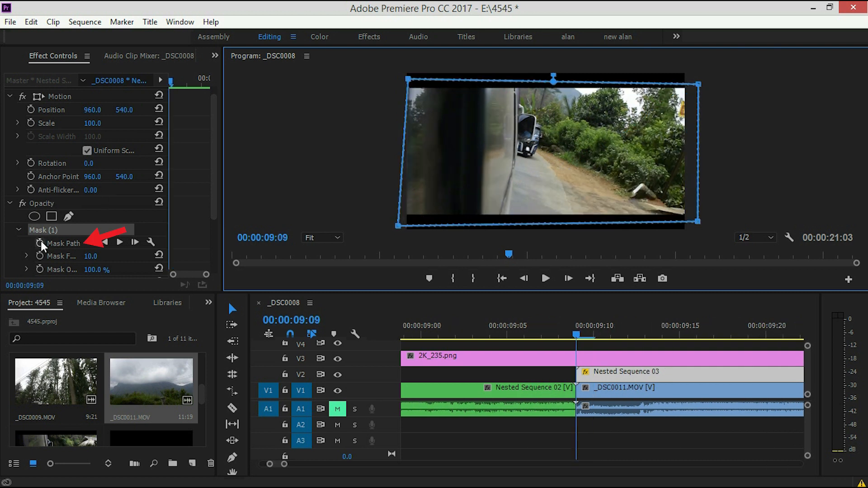
- Start Mask Path keyframing at 00:00:09:09 and pull the mask's two left corners slightly inward at 00:00:09:10
{"action": "left_click", "coordinate": [40, 243]}
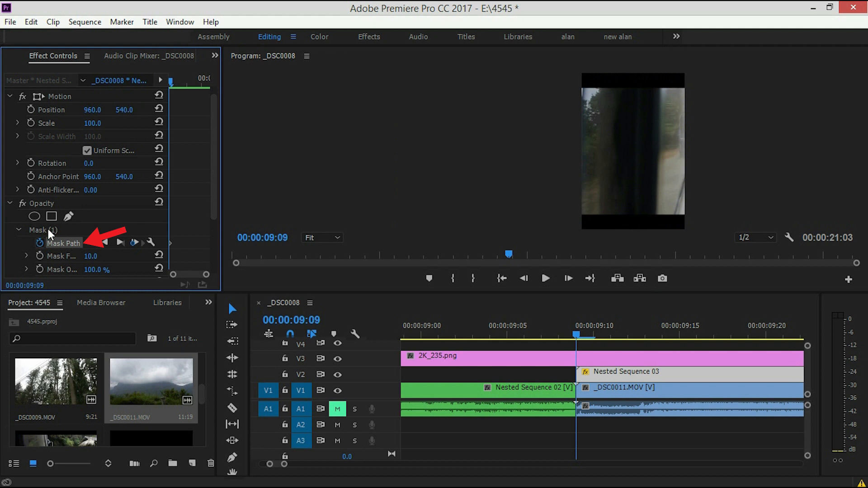
{"action": "left_click", "coordinate": [48, 228]}
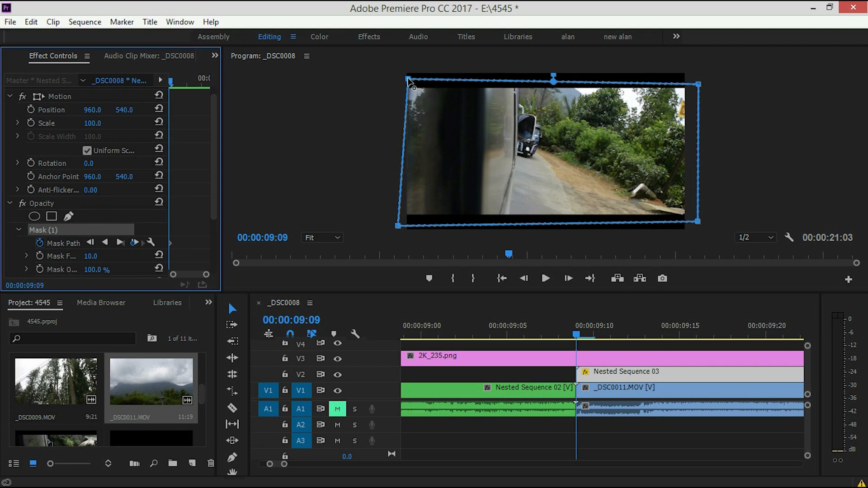
{"action": "left_click_drag", "start_coordinate": [580, 332], "coordinate": [592, 339]}
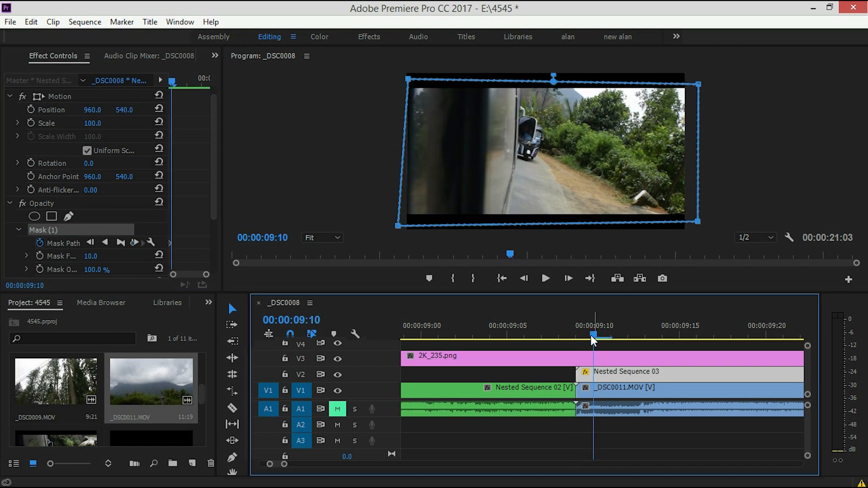
{"action": "left_click", "coordinate": [415, 82]}
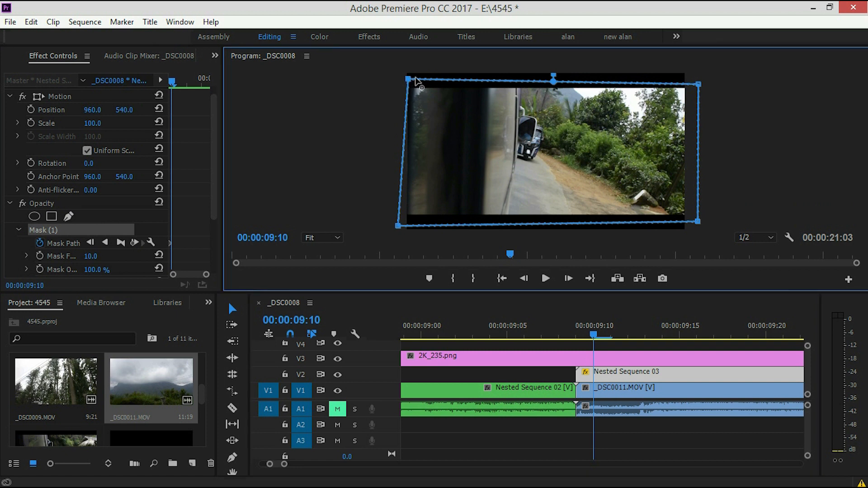
{"action": "left_click_drag", "start_coordinate": [408, 79], "coordinate": [415, 79]}
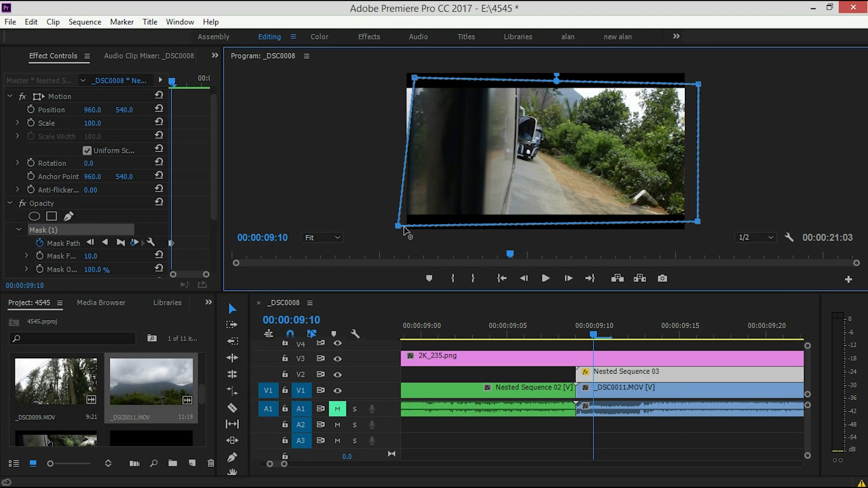
{"action": "left_click_drag", "start_coordinate": [404, 227], "coordinate": [406, 228]}
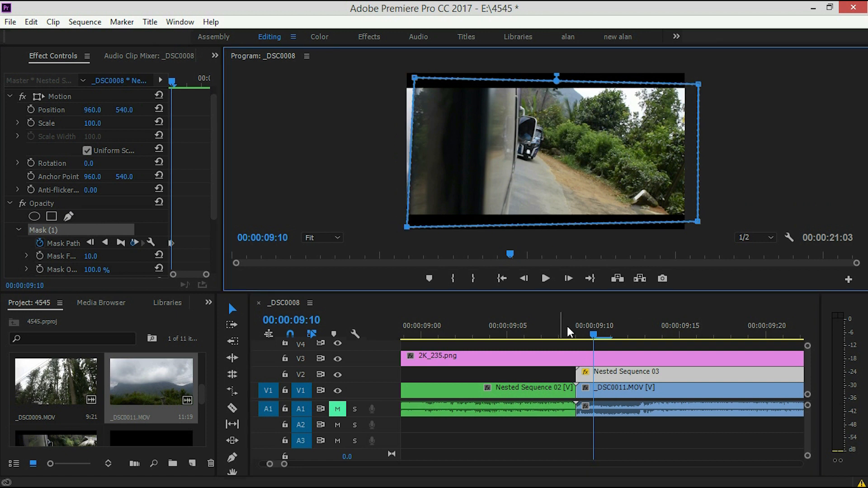
- Keyframe the mask's left edge further inward at 00:00:09:11 and 00:00:09:12, following the dark vehicle edge across the frame
{"action": "left_click", "coordinate": [603, 338]}
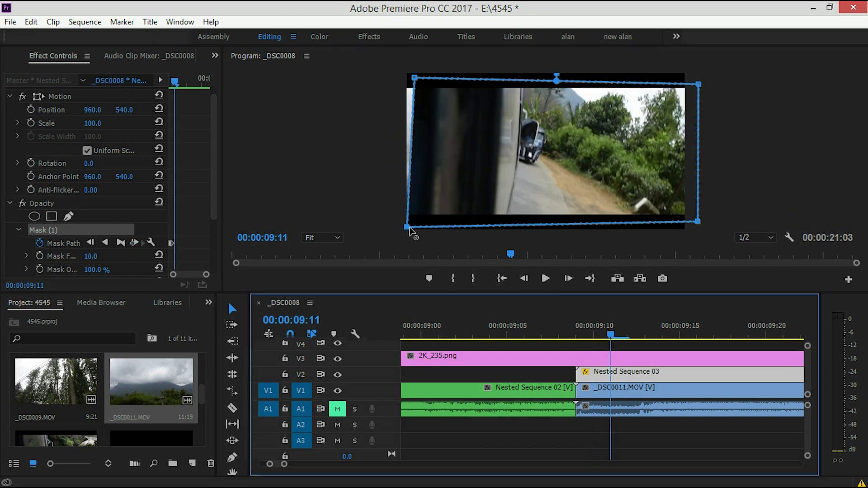
{"action": "left_click", "coordinate": [409, 230]}
{"action": "left_click_drag", "start_coordinate": [407, 226], "coordinate": [427, 226]}
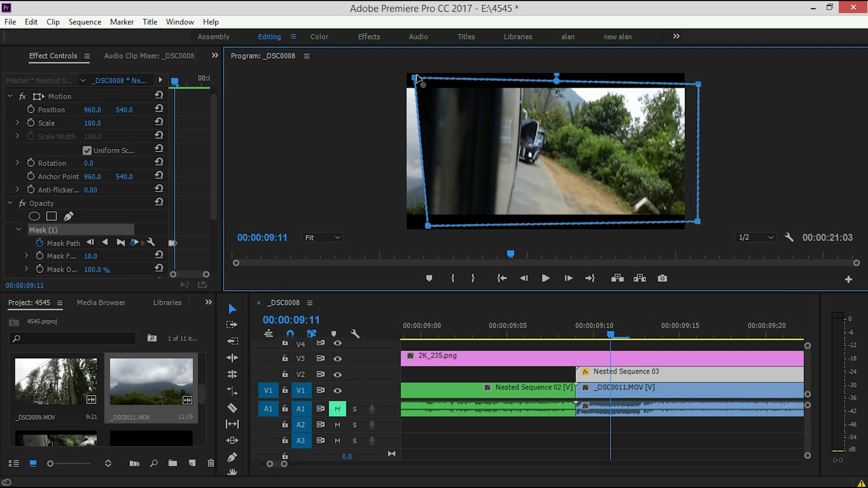
{"action": "left_click_drag", "start_coordinate": [414, 78], "coordinate": [434, 78]}
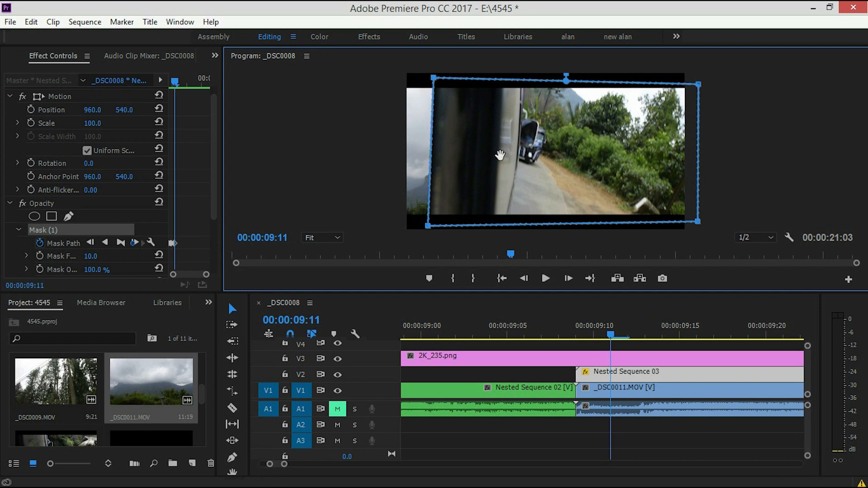
{"action": "left_click_drag", "start_coordinate": [614, 336], "coordinate": [624, 338]}
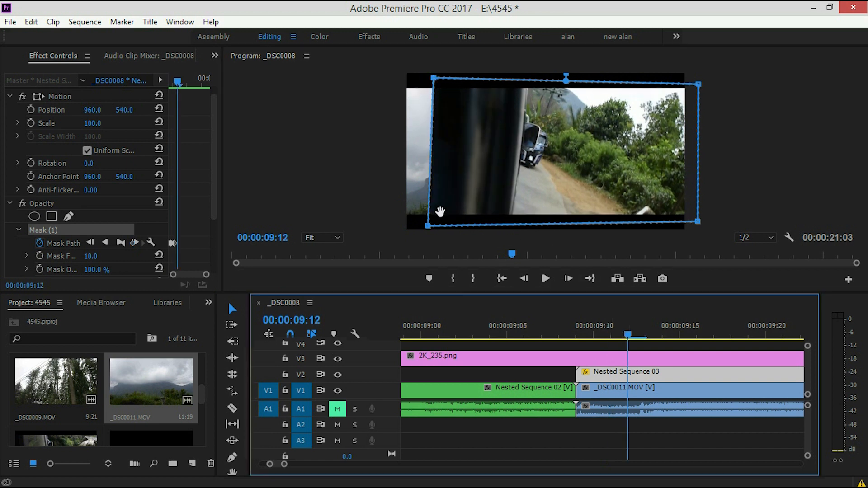
{"action": "left_click_drag", "start_coordinate": [427, 226], "coordinate": [461, 224]}
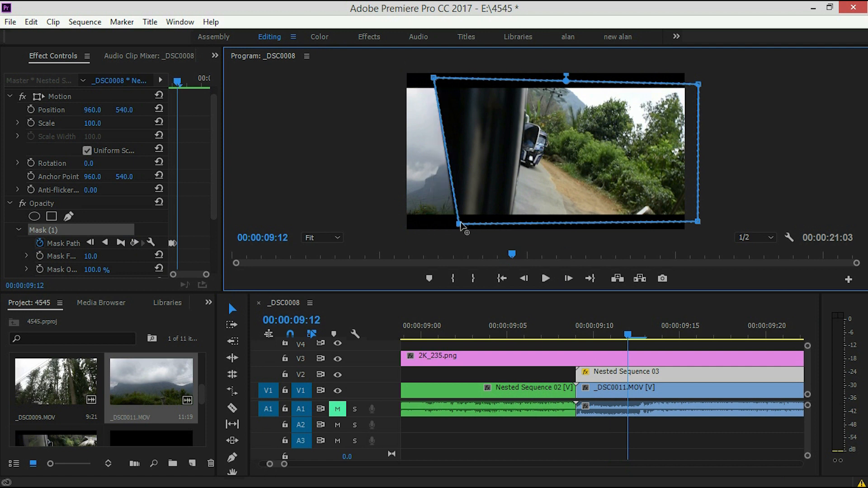
{"action": "left_click_drag", "start_coordinate": [434, 79], "coordinate": [466, 83]}
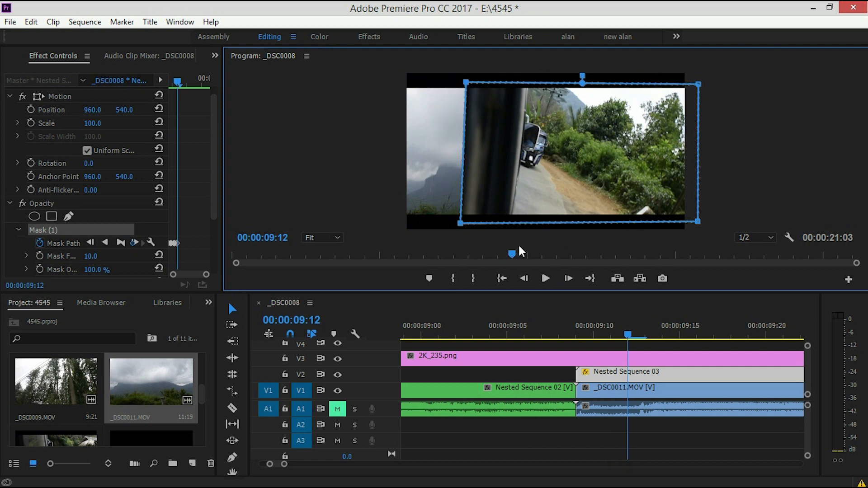
- Keyframe the mask's left edge at 00:00:09:13 and 00:00:09:14, keeping it along the trailing side of the dark vehicle pillar
{"action": "left_click_drag", "start_coordinate": [625, 335], "coordinate": [638, 332]}
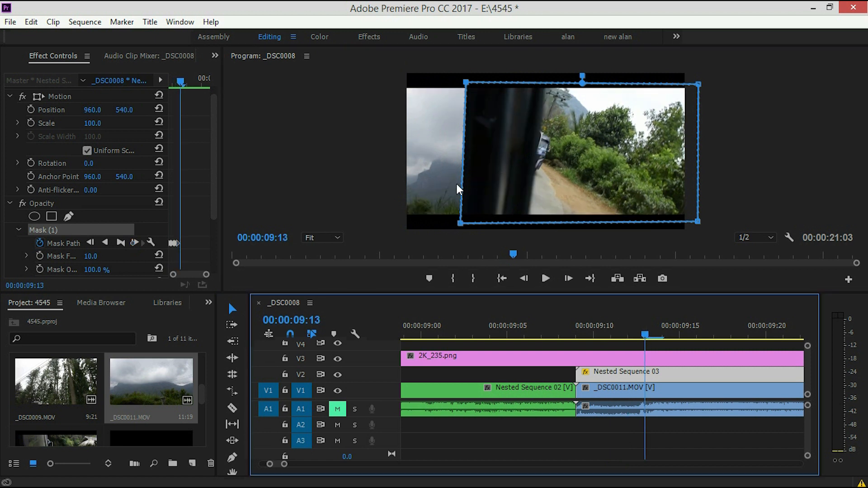
{"action": "left_click_drag", "start_coordinate": [461, 224], "coordinate": [491, 222]}
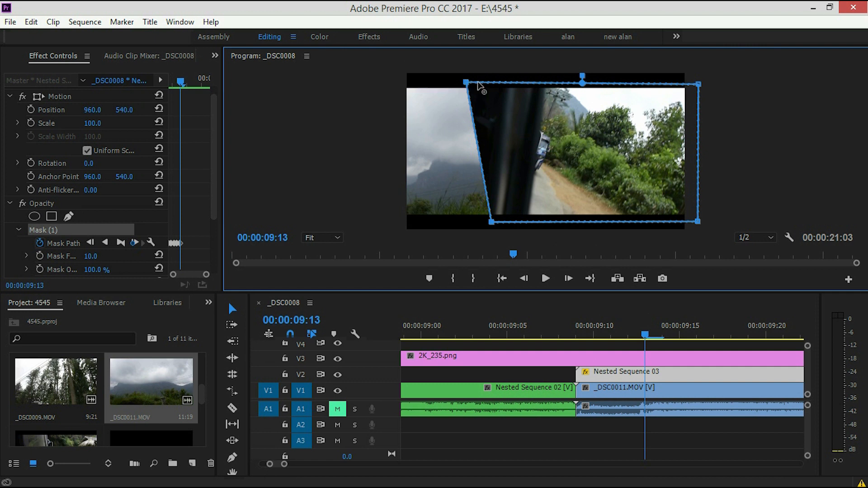
{"action": "left_click_drag", "start_coordinate": [466, 83], "coordinate": [505, 80]}
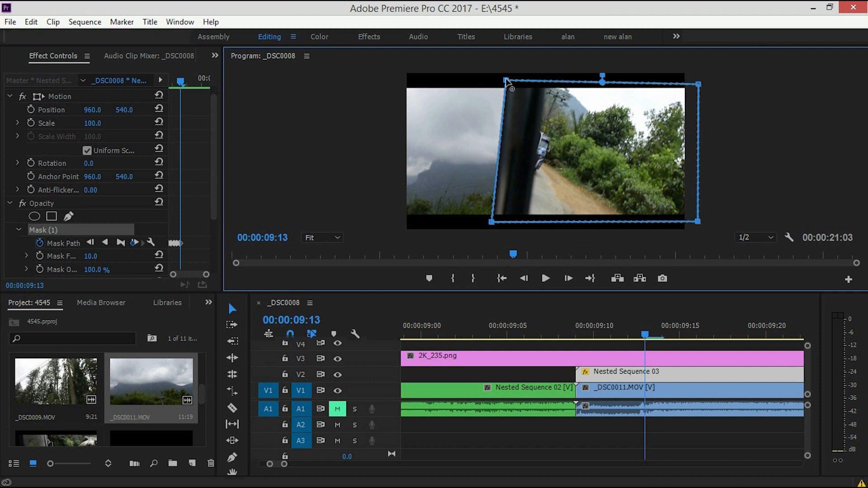
{"action": "left_click_drag", "start_coordinate": [645, 333], "coordinate": [660, 333]}
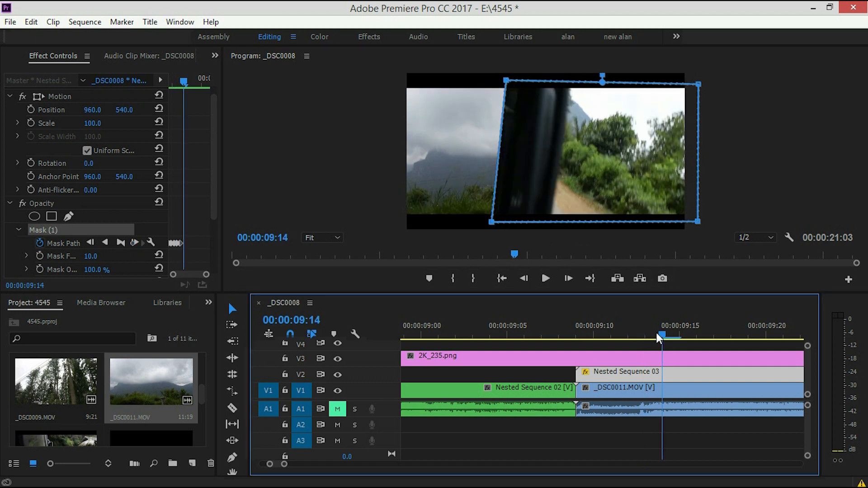
{"action": "left_click_drag", "start_coordinate": [506, 81], "coordinate": [544, 80]}
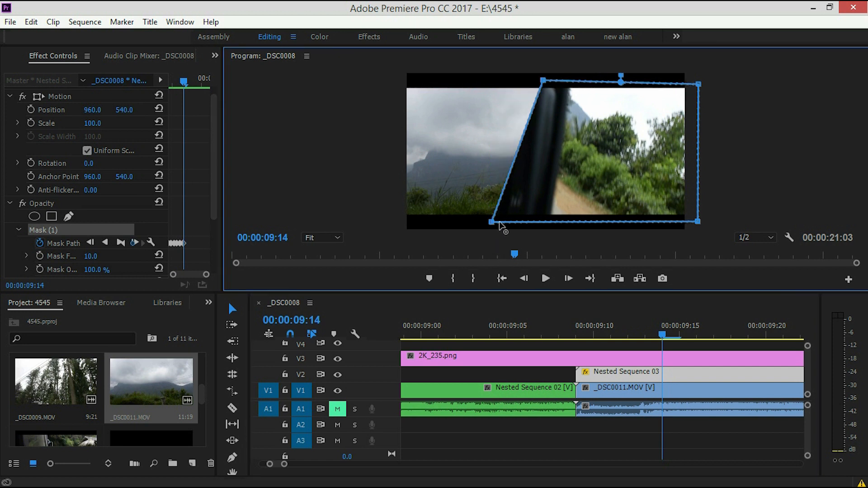
{"action": "left_click_drag", "start_coordinate": [492, 222], "coordinate": [521, 224]}
- Keyframe the mask's left edge at 00:00:09:15 and 00:00:09:16, following the trailing side of the dark vehicle pillar
{"action": "left_click_drag", "start_coordinate": [662, 337], "coordinate": [675, 334]}
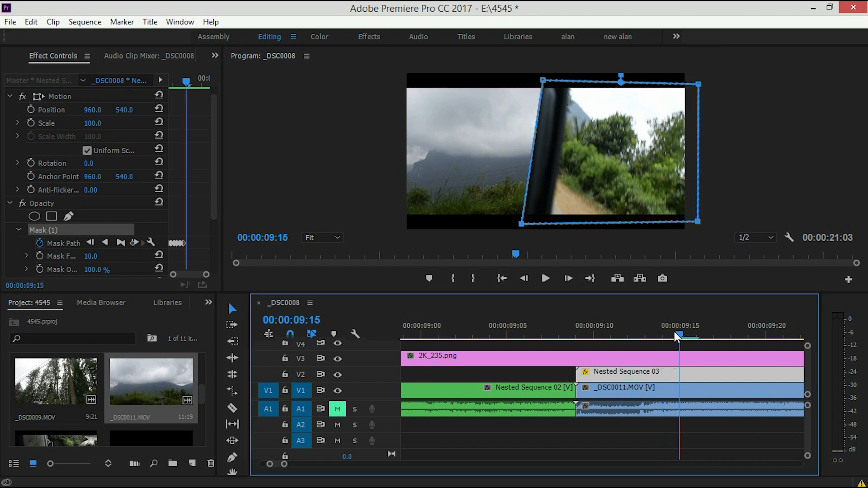
{"action": "left_click_drag", "start_coordinate": [521, 224], "coordinate": [557, 224]}
{"action": "left_click_drag", "start_coordinate": [543, 81], "coordinate": [572, 81]}
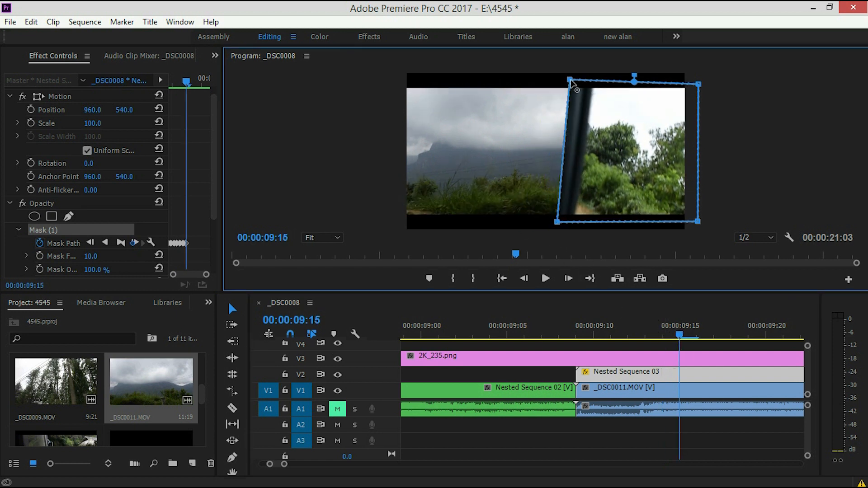
{"action": "left_click_drag", "start_coordinate": [680, 336], "coordinate": [698, 336]}
{"action": "left_click_drag", "start_coordinate": [556, 222], "coordinate": [579, 223]}
{"action": "left_click_drag", "start_coordinate": [572, 81], "coordinate": [596, 81]}
- Keyframe the mask's left edge at 00:00:09:17, 00:00:09:18 and 00:00:09:19, moving both left corners along with the pillar
{"action": "left_click", "coordinate": [717, 335]}
{"action": "left_click_drag", "start_coordinate": [579, 223], "coordinate": [606, 224]}
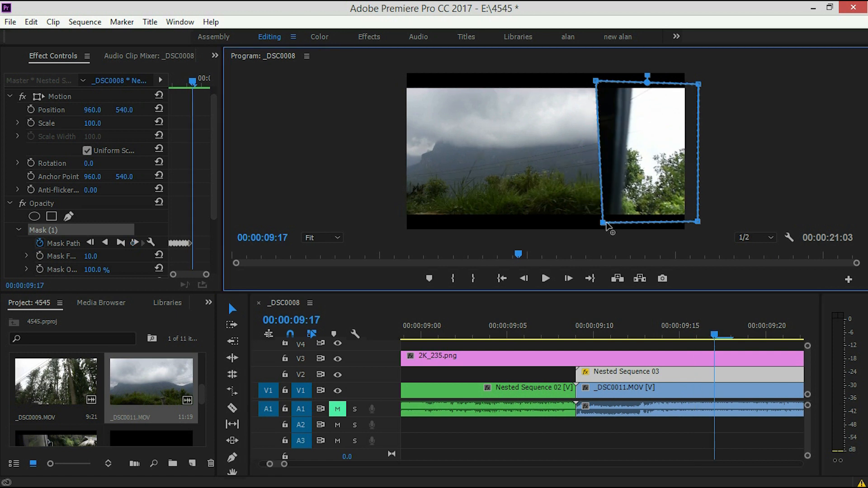
{"action": "left_click_drag", "start_coordinate": [596, 81], "coordinate": [639, 82]}
{"action": "left_click", "coordinate": [736, 336]}
{"action": "left_click_drag", "start_coordinate": [608, 223], "coordinate": [639, 224]}
{"action": "left_click", "coordinate": [748, 336]}
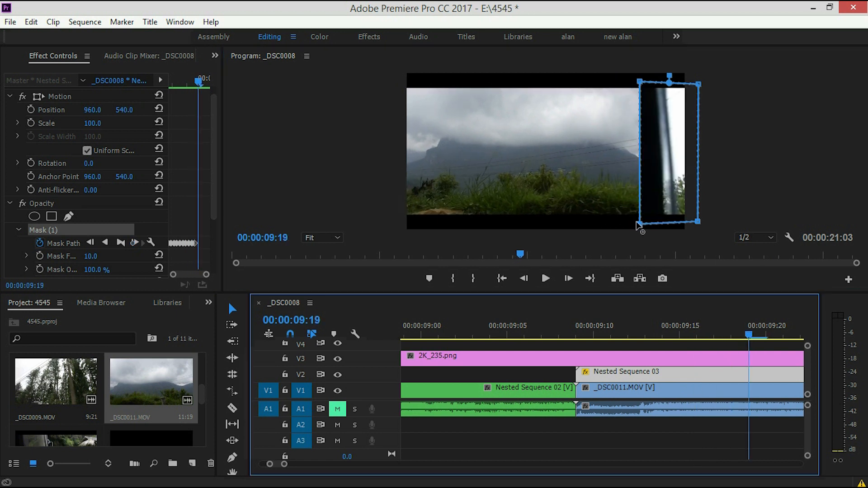
{"action": "left_click_drag", "start_coordinate": [640, 82], "coordinate": [655, 82]}
- At 00:00:09:20, move the mask's two left corners past the picture's right edge so the mask collapses outside the frame
{"action": "left_click", "coordinate": [764, 336]}
{"action": "left_click_drag", "start_coordinate": [639, 224], "coordinate": [700, 221]}
{"action": "left_click_drag", "start_coordinate": [655, 82], "coordinate": [690, 80]}
{"action": "left_click", "coordinate": [783, 336]}
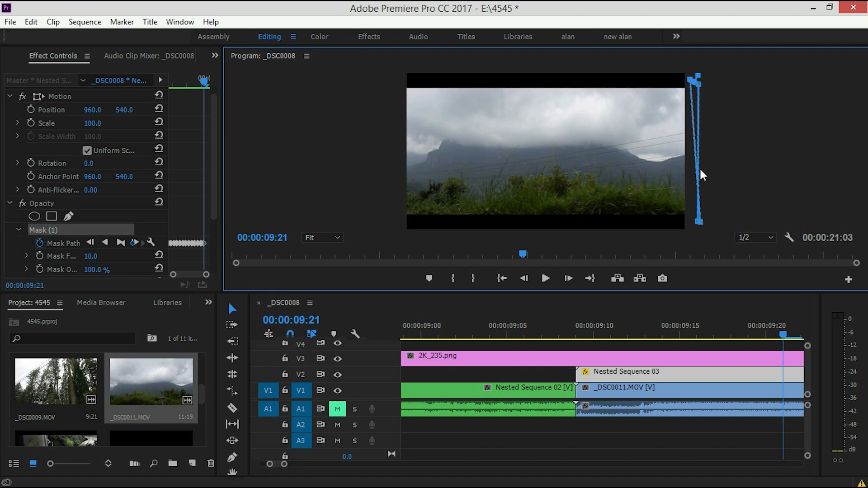
- Play back the masked transition from the start of Nested Sequence 03
{"action": "left_click", "coordinate": [610, 356]}
{"action": "left_click", "coordinate": [764, 336]}
{"action": "left_click_drag", "start_coordinate": [763, 337], "coordinate": [577, 351]}
{"action": "key", "text": "space"}
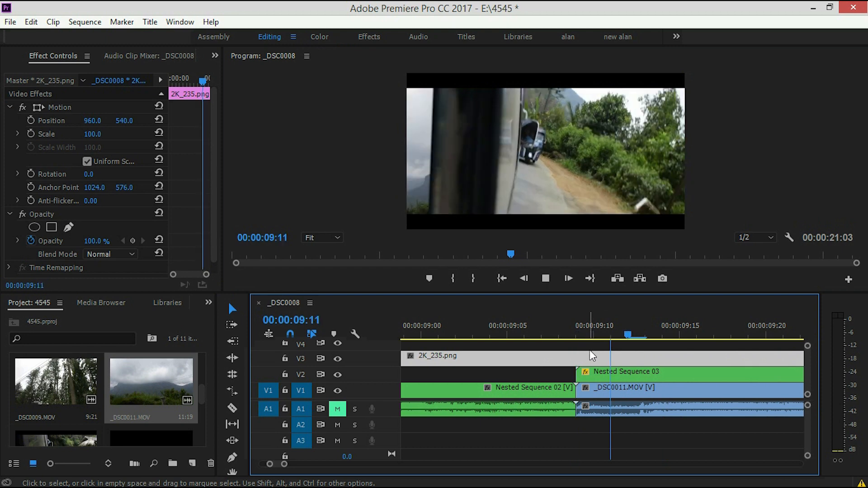
{"action": "key", "text": "space"}
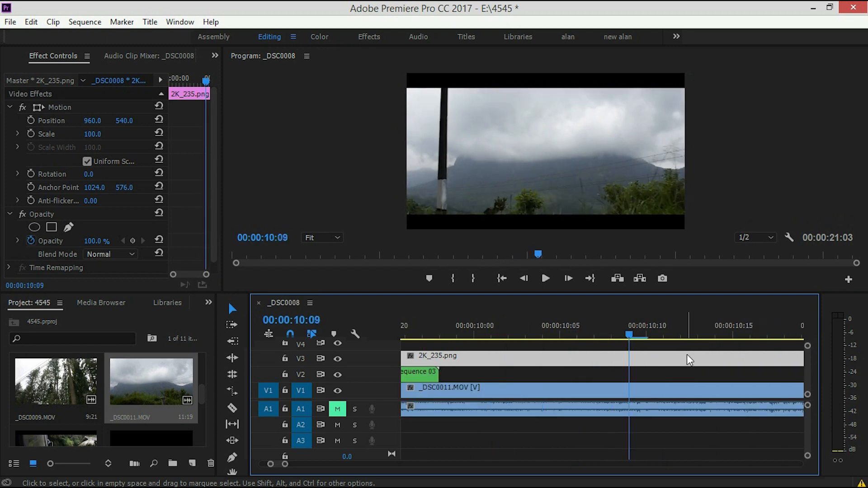
- Apply the Warp Stabilizer effect to the _DSC0011.MOV clip on V1
{"action": "key", "text": "backslash"}
{"action": "left_click_drag", "start_coordinate": [528, 339], "coordinate": [509, 346]}
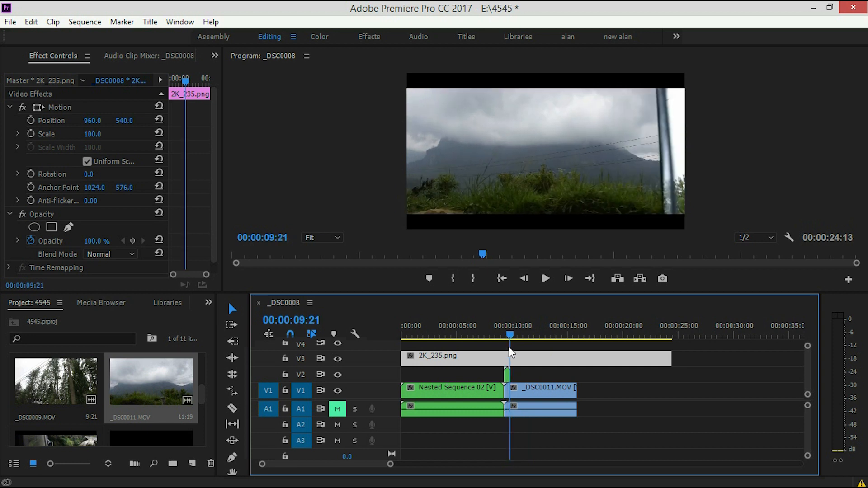
{"action": "left_click", "coordinate": [533, 390]}
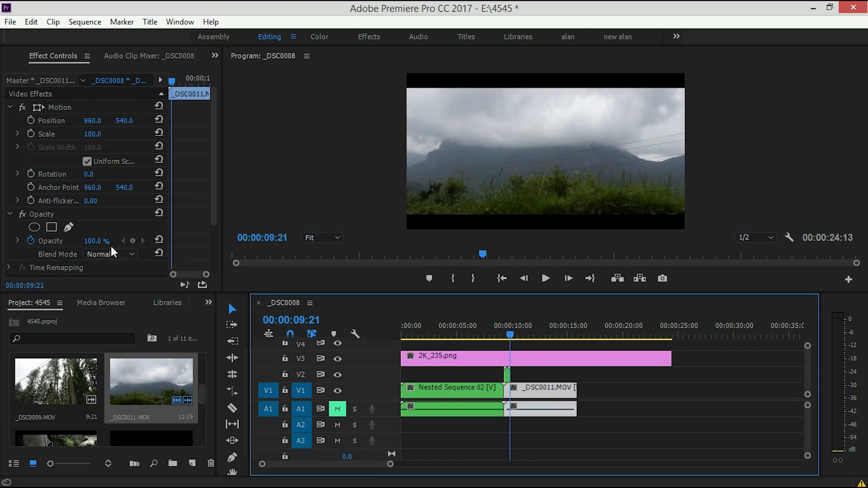
{"action": "left_click", "coordinate": [208, 301]}
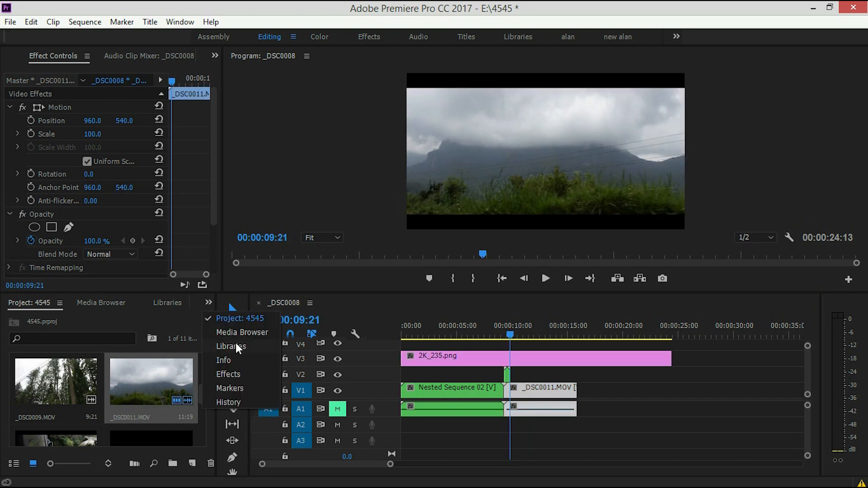
{"action": "left_click", "coordinate": [230, 374]}
{"action": "left_click_drag", "start_coordinate": [81, 425], "coordinate": [539, 392]}
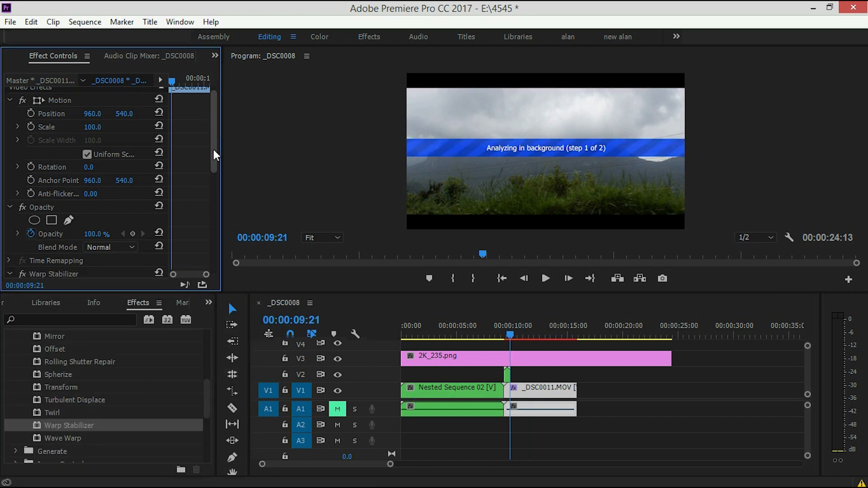
{"action": "left_click_drag", "start_coordinate": [213, 147], "coordinate": [214, 188]}
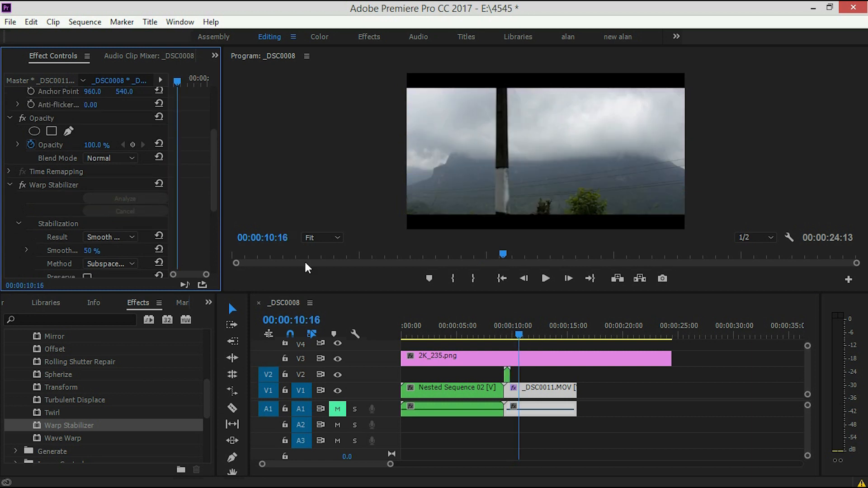
- Nest the stabilized _DSC0011.MOV clip on V1, accepting the suggested sequence name
{"action": "right_click", "coordinate": [550, 389]}
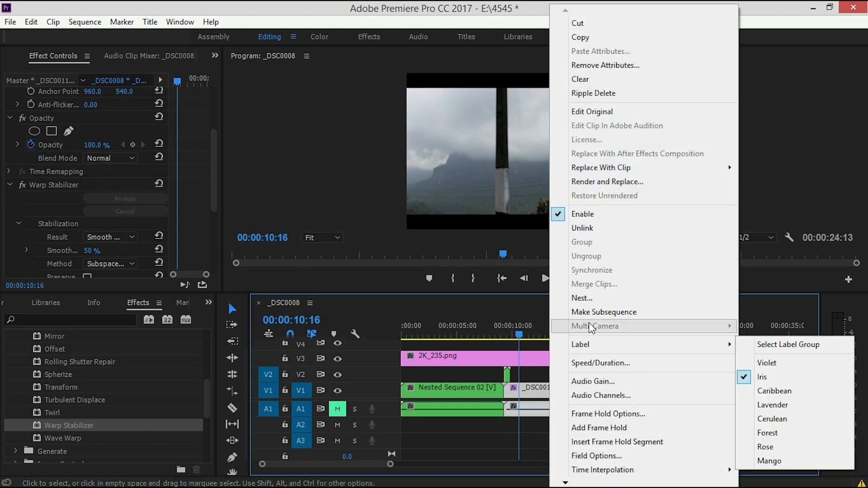
{"action": "left_click", "coordinate": [581, 298]}
{"action": "left_click", "coordinate": [391, 265]}
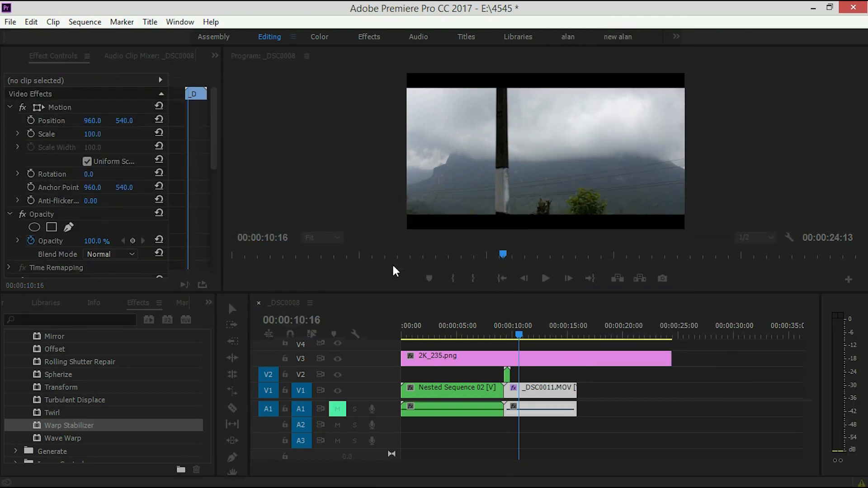
{"action": "left_click", "coordinate": [537, 393]}
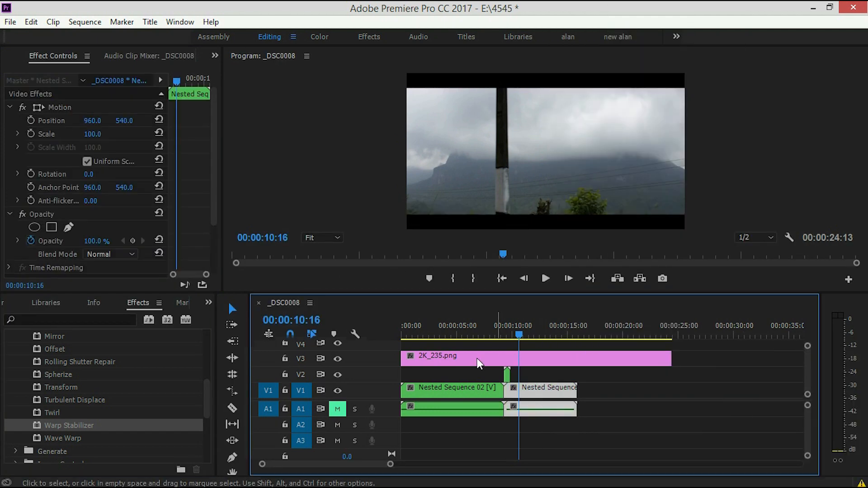
- Set the speed of the newly nested clip after Nested Sequence 02 to 50%
{"action": "right_click", "coordinate": [541, 388]}
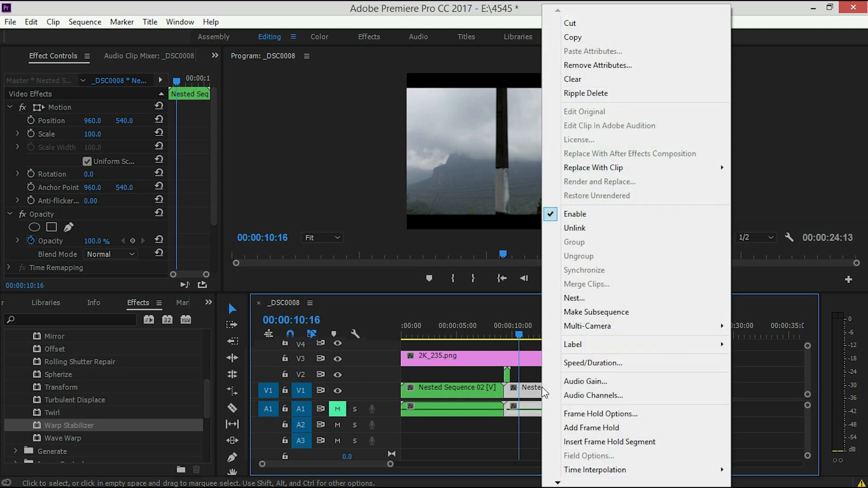
{"action": "left_click", "coordinate": [592, 363]}
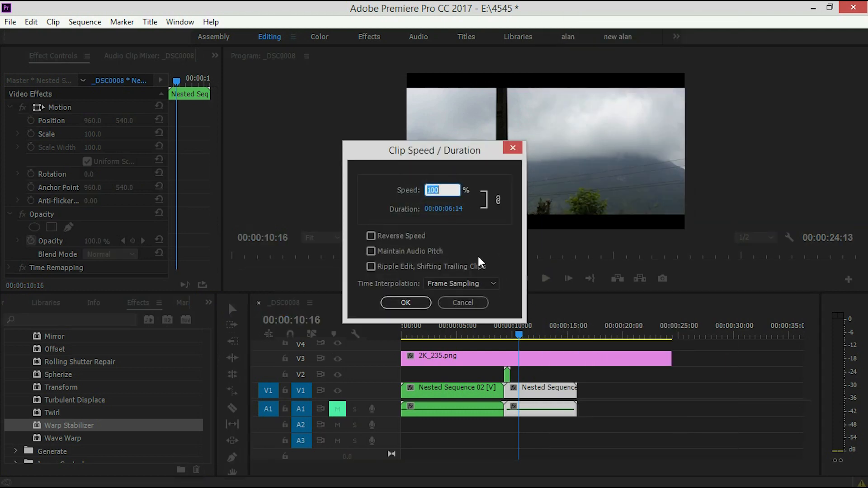
{"action": "type", "text": "50"}
{"action": "left_click", "coordinate": [405, 303]}
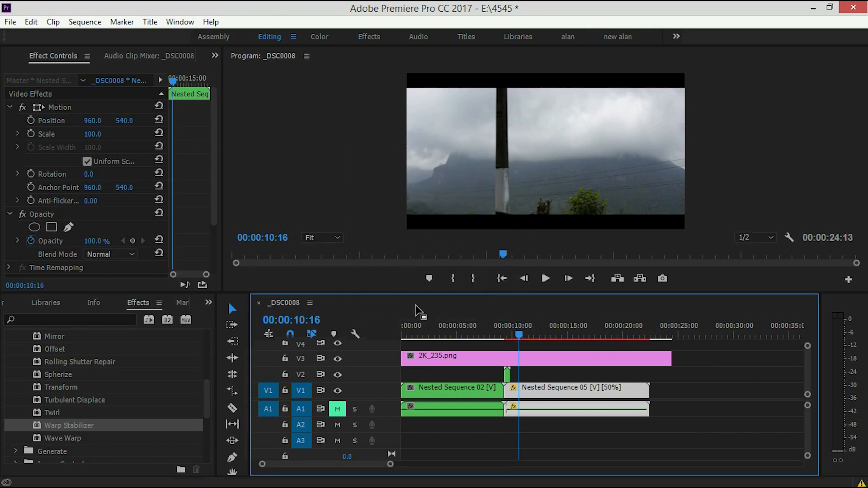
{"action": "left_click_drag", "start_coordinate": [519, 335], "coordinate": [509, 337]}
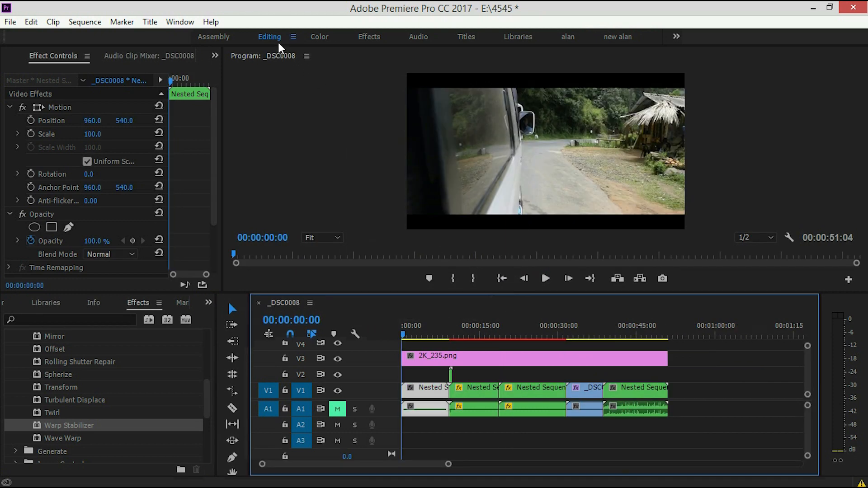
- Switch to the Color workspace and widen the Lumetri Color area
{"action": "left_click", "coordinate": [316, 38]}
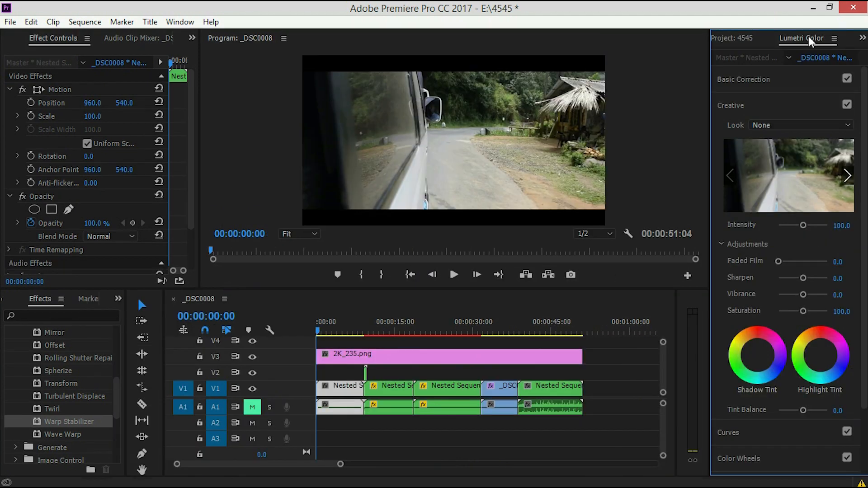
{"action": "left_click", "coordinate": [179, 22]}
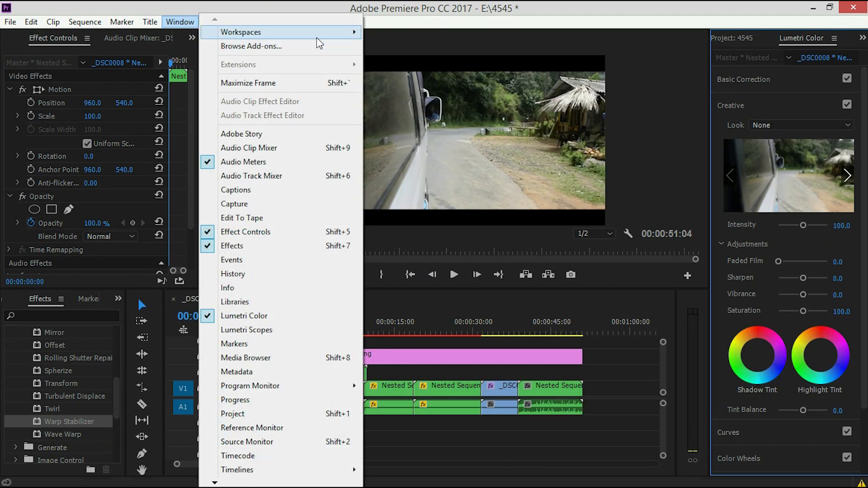
{"action": "mouse_move", "coordinate": [317, 34]}
{"action": "left_click", "coordinate": [402, 89]}
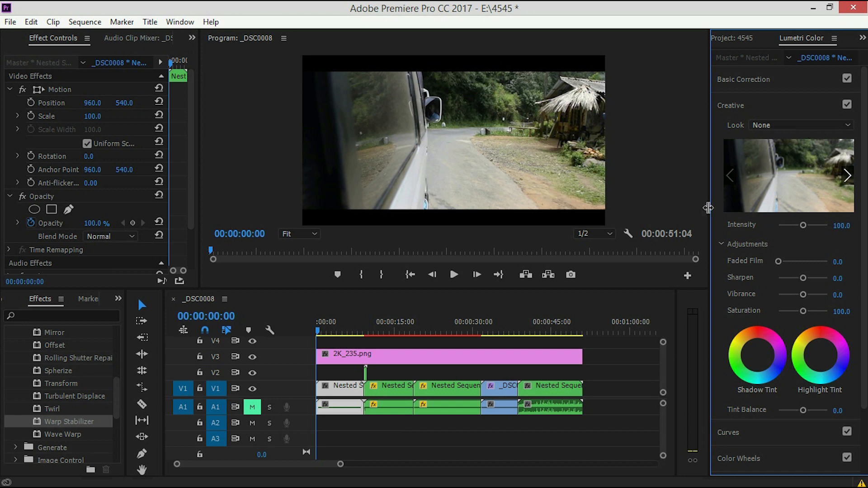
{"action": "left_click_drag", "start_coordinate": [707, 208], "coordinate": [673, 207]}
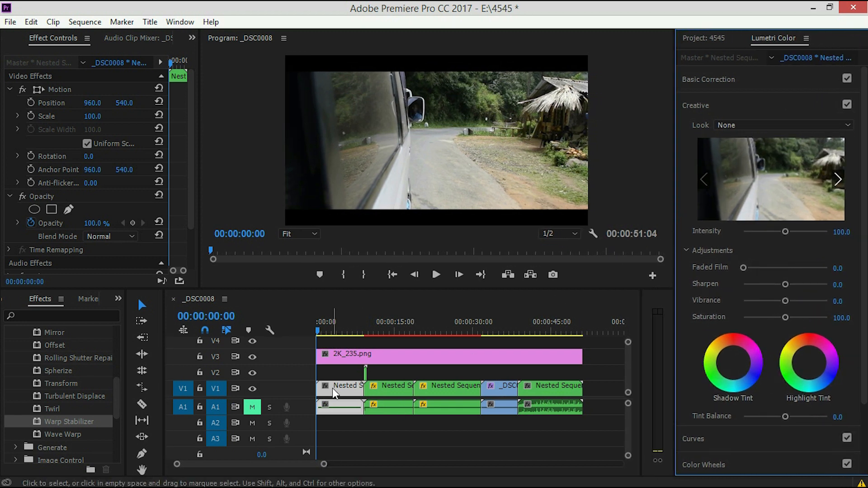
- Load 1.cube from New folder (4)\Untitled Export on drive E: as the Creative look of the first V1 clip
{"action": "left_click", "coordinate": [779, 125]}
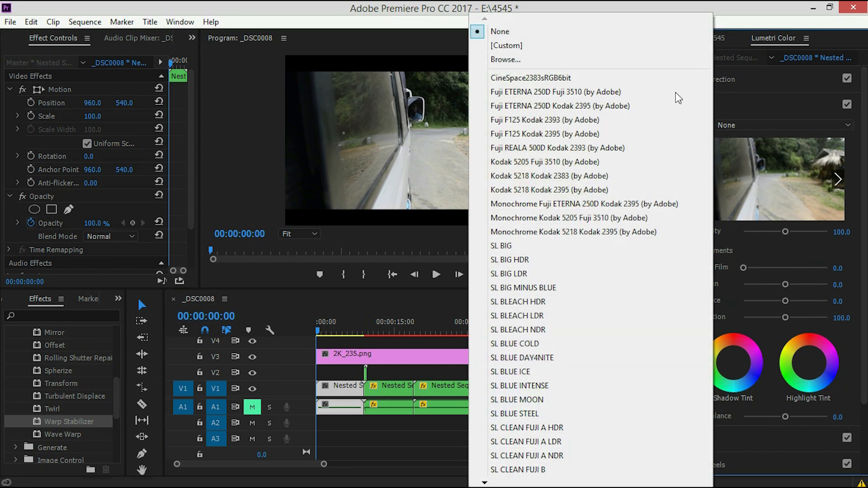
{"action": "left_click", "coordinate": [505, 59]}
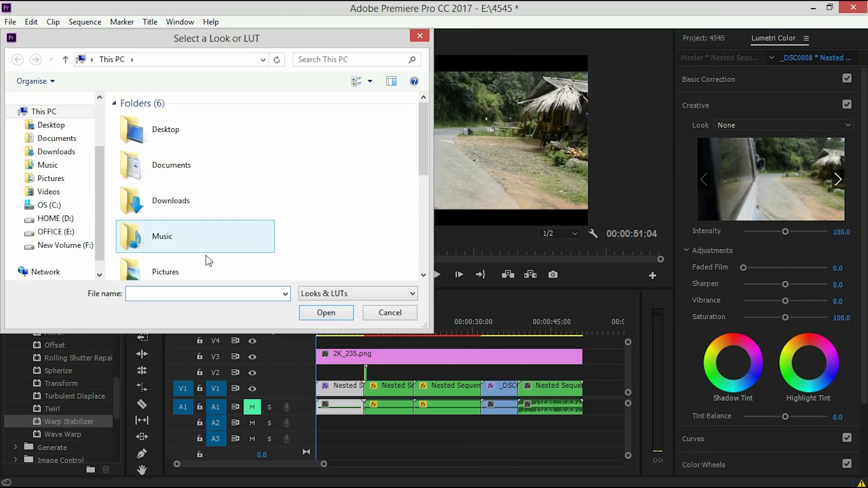
{"action": "left_click", "coordinate": [56, 231]}
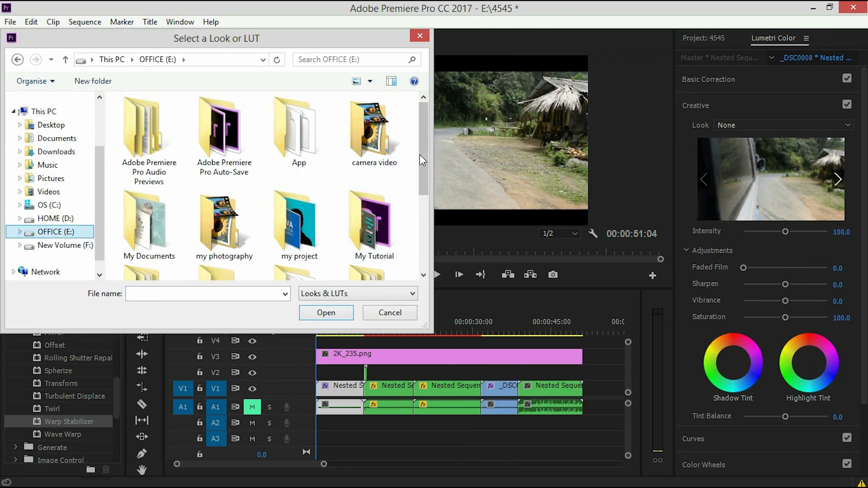
{"action": "left_click_drag", "start_coordinate": [420, 155], "coordinate": [419, 226]}
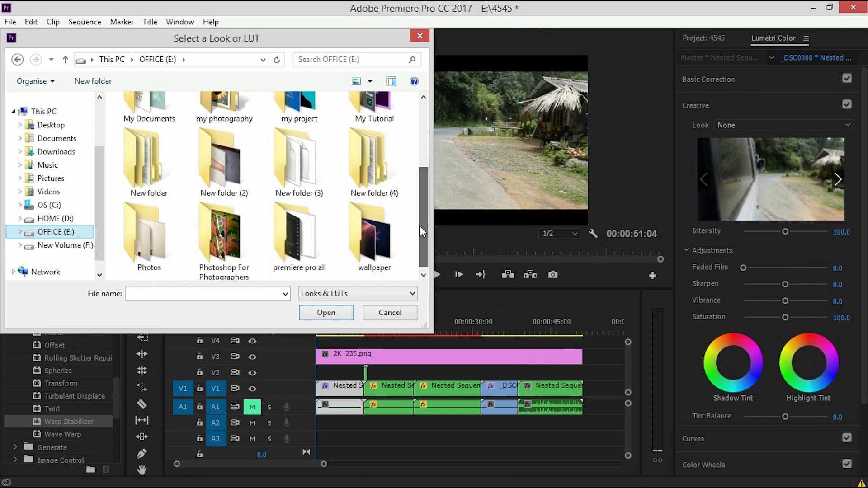
{"action": "double_click", "coordinate": [373, 170]}
{"action": "double_click", "coordinate": [177, 155]}
{"action": "left_click", "coordinate": [150, 144]}
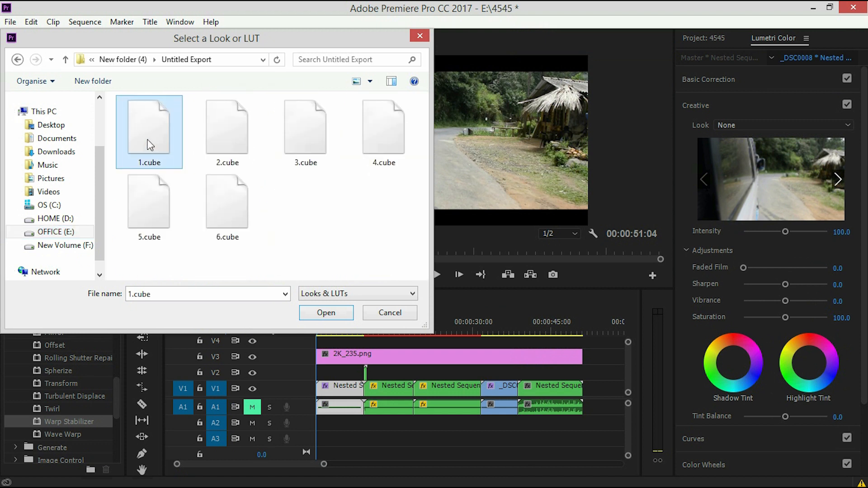
{"action": "left_click", "coordinate": [336, 313]}
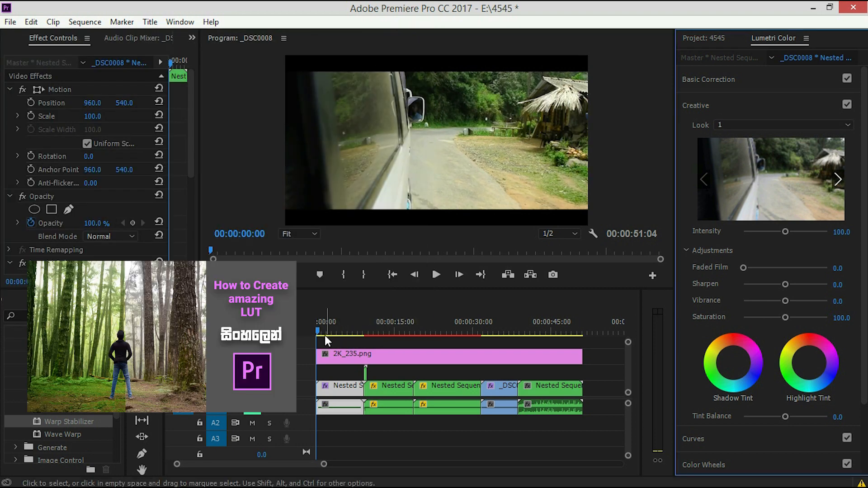
- Play back the first few seconds of the sequence to check the graded first clip
{"action": "key", "text": "space"}
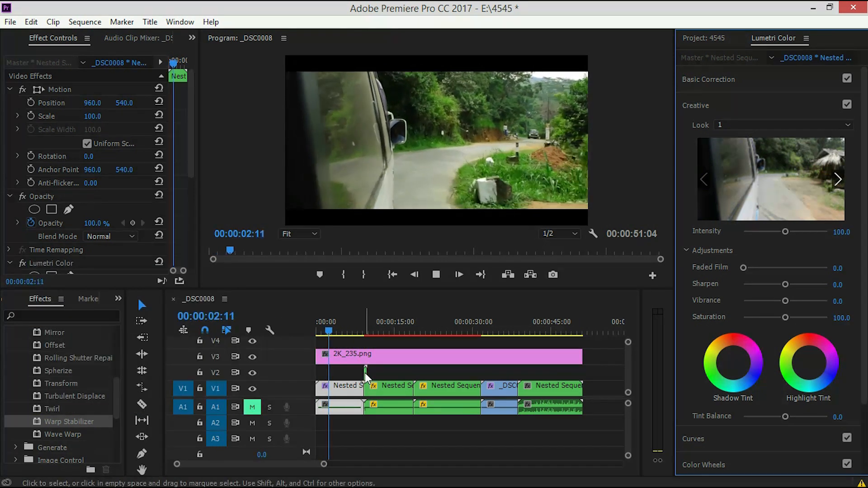
{"action": "left_click", "coordinate": [366, 371]}
{"action": "key", "text": "space"}
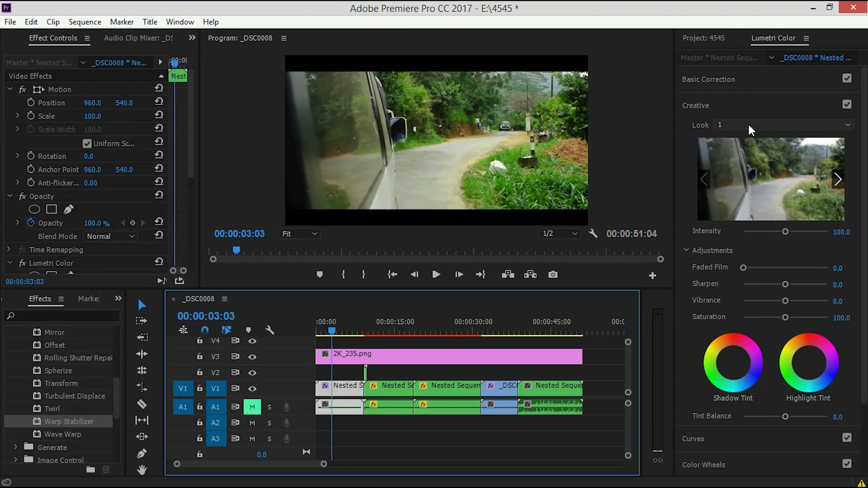
- Apply the 1.cube LUT as the Creative look of the short masked clip on V2
{"action": "left_click", "coordinate": [366, 371]}
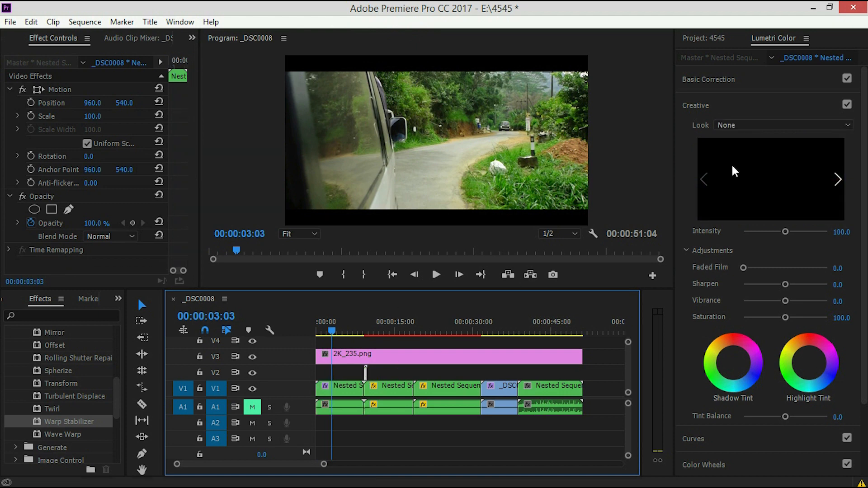
{"action": "left_click", "coordinate": [734, 124]}
{"action": "left_click", "coordinate": [490, 60]}
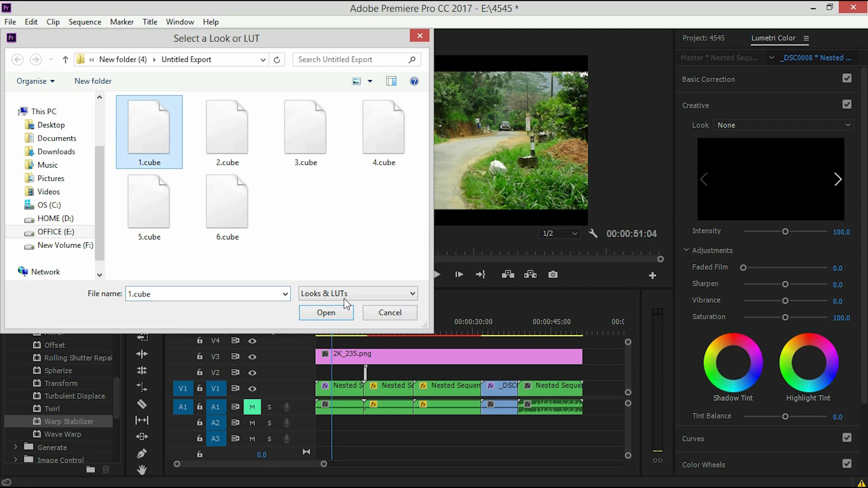
{"action": "left_click", "coordinate": [329, 312]}
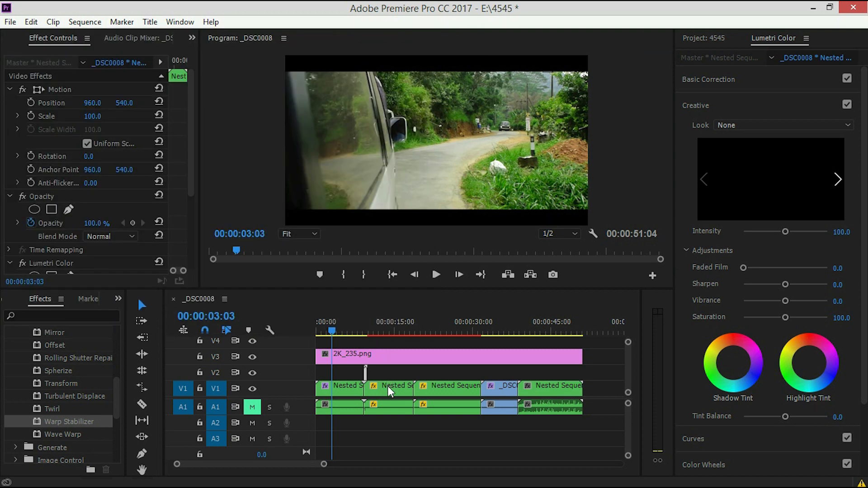
- Load 2.cube from the Untitled Export folder as the Creative look of the second V1 clip
{"action": "left_click", "coordinate": [388, 386]}
{"action": "left_click", "coordinate": [744, 125]}
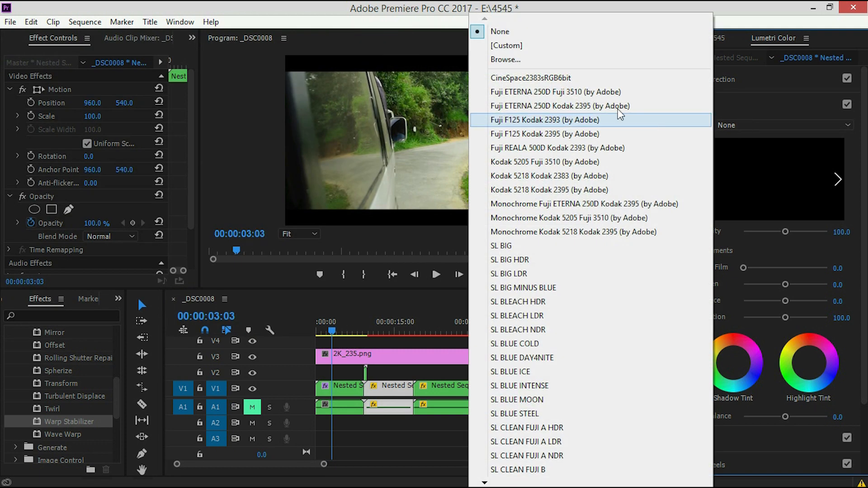
{"action": "left_click", "coordinate": [519, 50]}
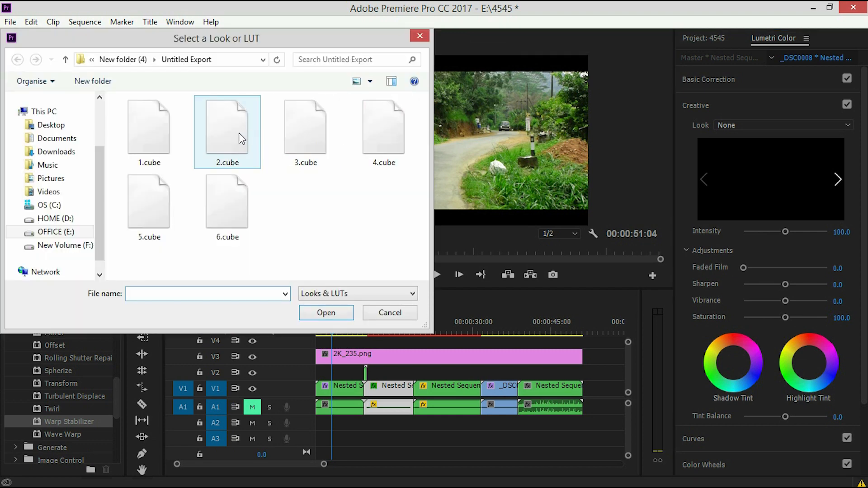
{"action": "left_click", "coordinate": [326, 313]}
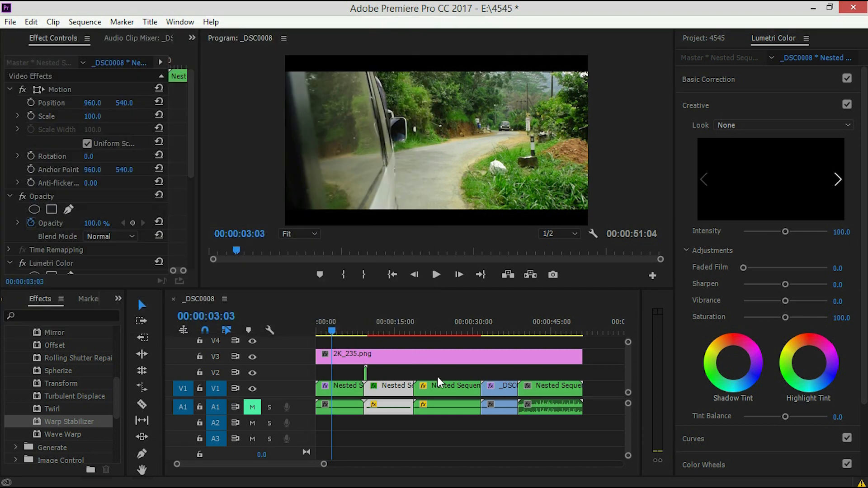
- Load 3.cube from the Untitled Export folder as the Creative look of the third V1 clip
{"action": "left_click", "coordinate": [441, 388]}
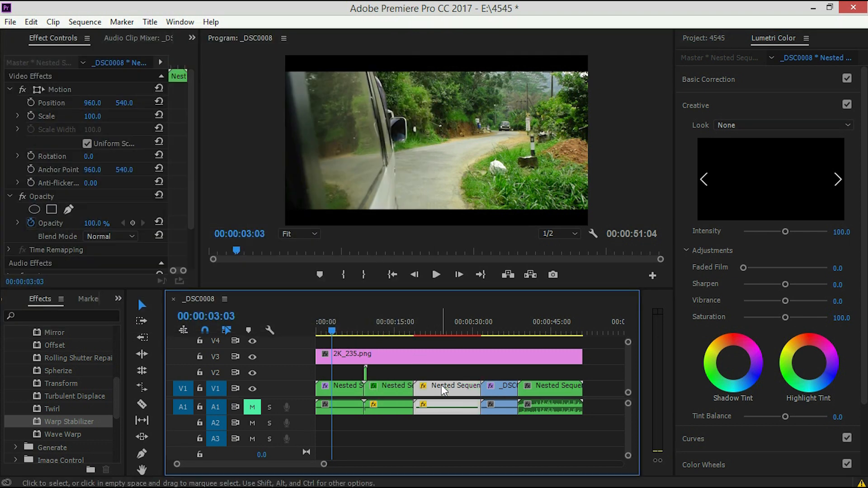
{"action": "left_click", "coordinate": [740, 127]}
{"action": "left_click", "coordinate": [505, 60]}
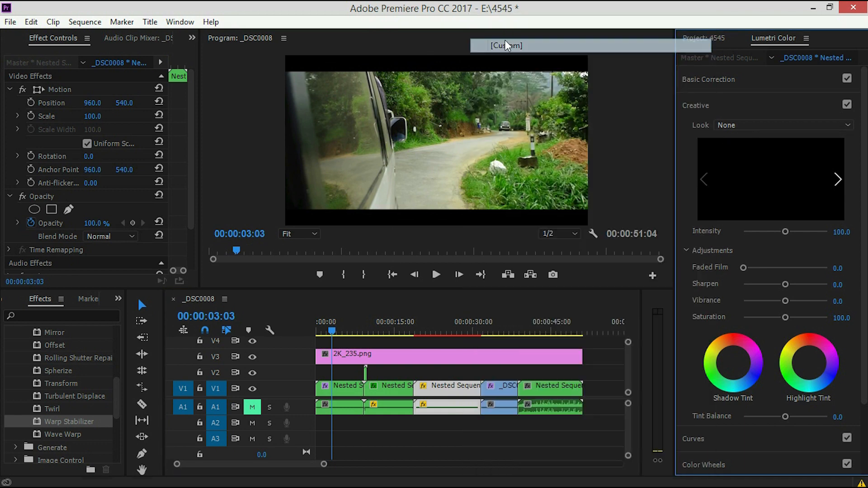
{"action": "left_click", "coordinate": [305, 131]}
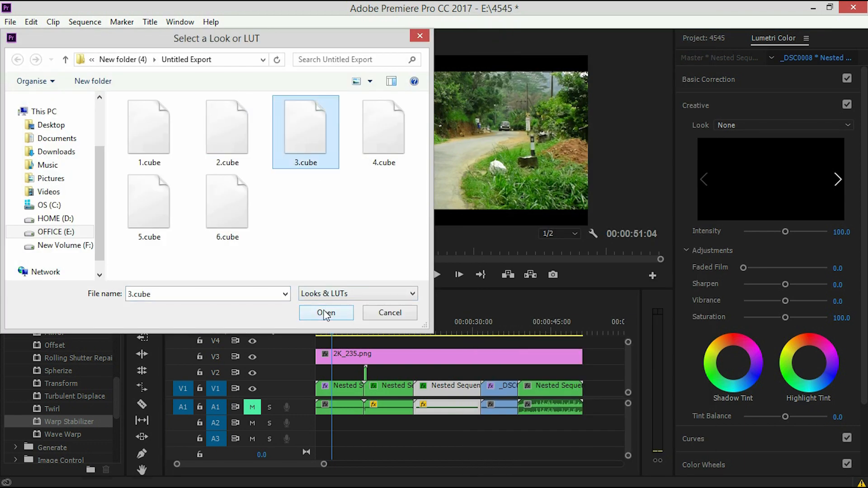
{"action": "left_click", "coordinate": [326, 313]}
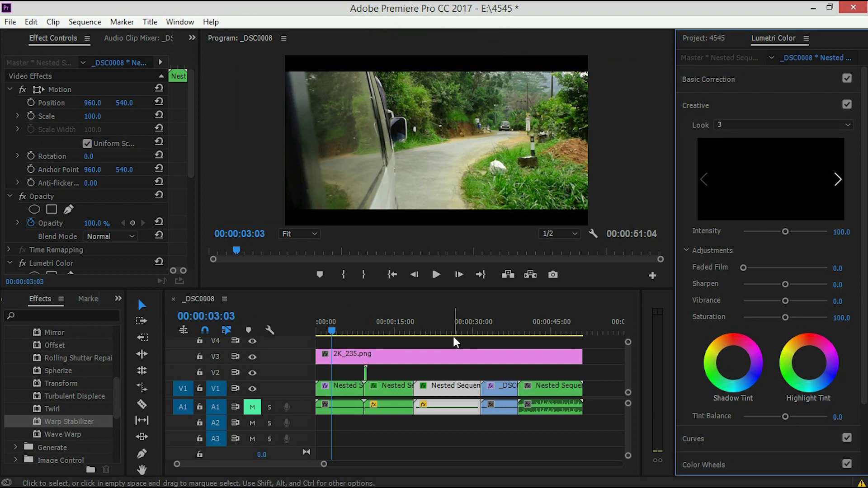
- Play back the graded second clip, then scrub through the third clip to about 00:00:33:21 in the fourth V1 clip
{"action": "key", "text": "space"}
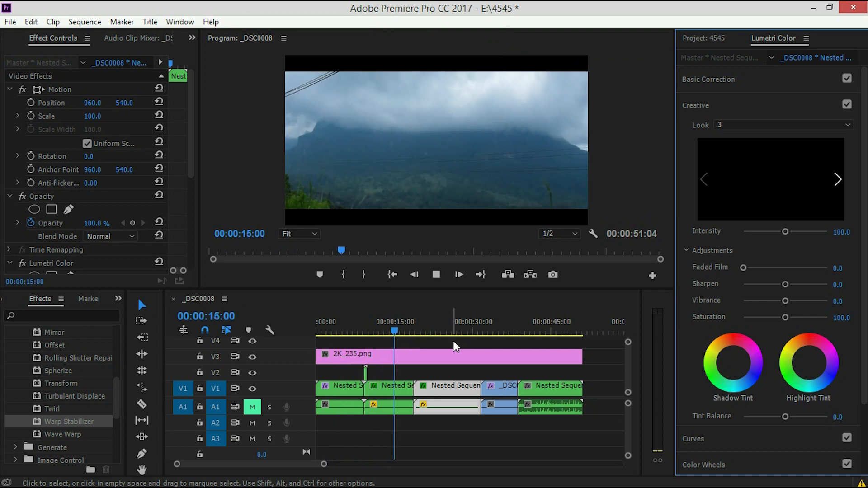
{"action": "left_click", "coordinate": [419, 332]}
{"action": "left_click_drag", "start_coordinate": [420, 332], "coordinate": [492, 344]}
- Load 4.cube as the Creative look of the fourth V1 clip, _DSC0009.MOV, and play it back to check the grade
{"action": "left_click", "coordinate": [500, 386]}
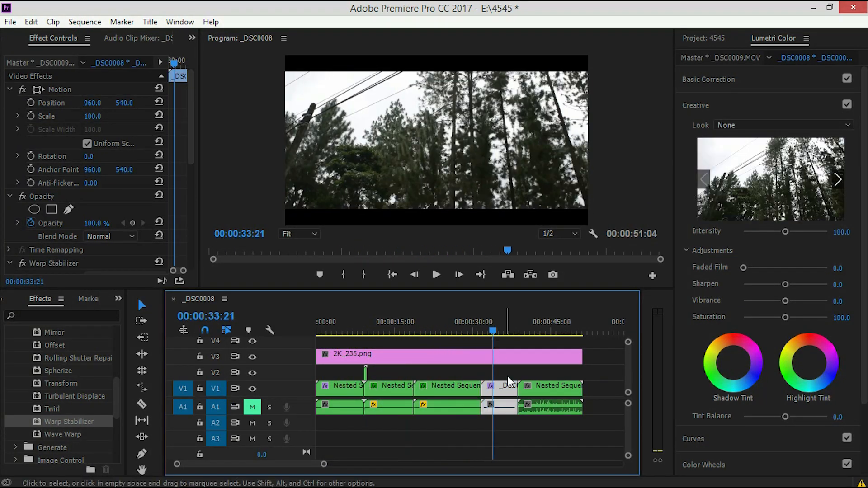
{"action": "left_click", "coordinate": [741, 125]}
{"action": "left_click", "coordinate": [520, 47]}
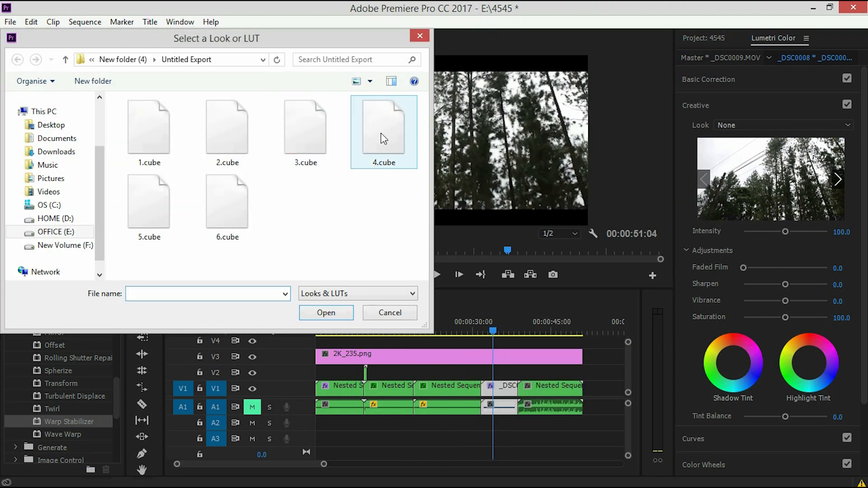
{"action": "left_click", "coordinate": [349, 311]}
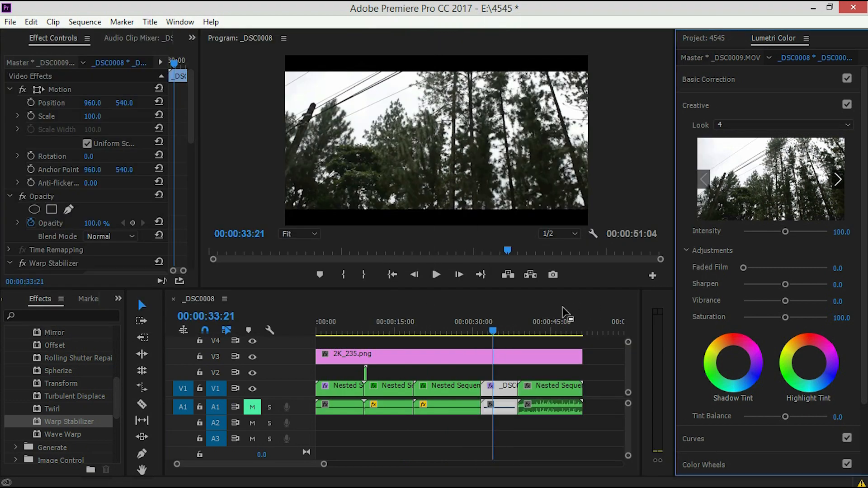
{"action": "key", "text": "space"}
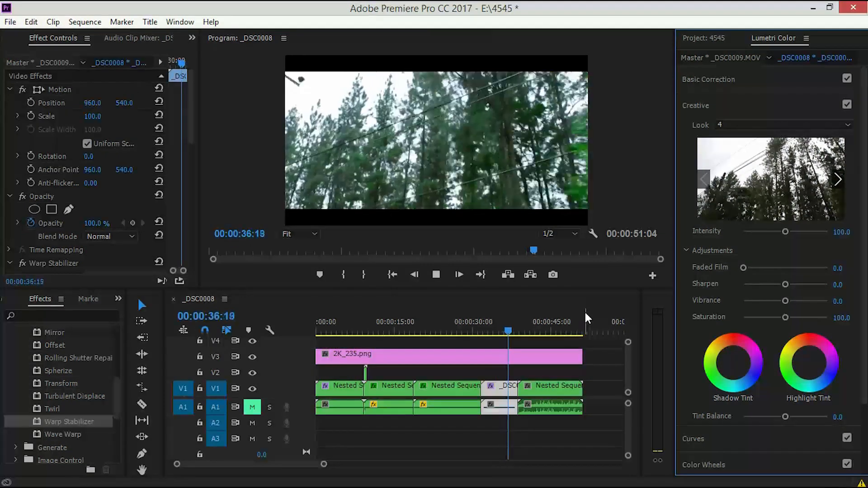
- Load 5.cube as the Creative look of the last V1 clip and play it back to check the grade
{"action": "left_click", "coordinate": [551, 395]}
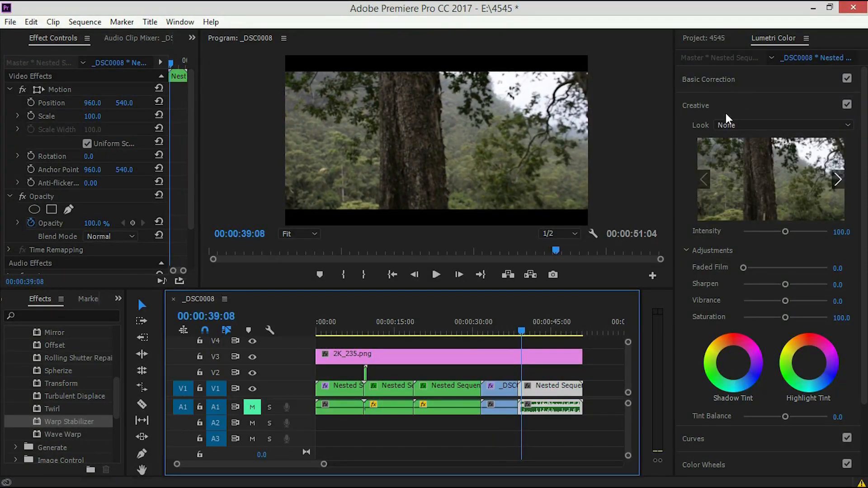
{"action": "left_click", "coordinate": [727, 124]}
{"action": "left_click", "coordinate": [449, 59]}
{"action": "left_click", "coordinate": [148, 206]}
{"action": "left_click", "coordinate": [324, 313]}
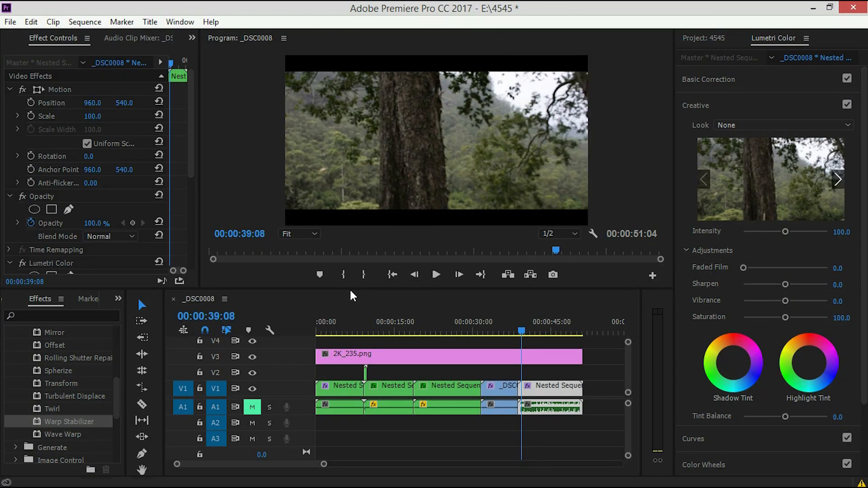
{"action": "key", "text": "space"}
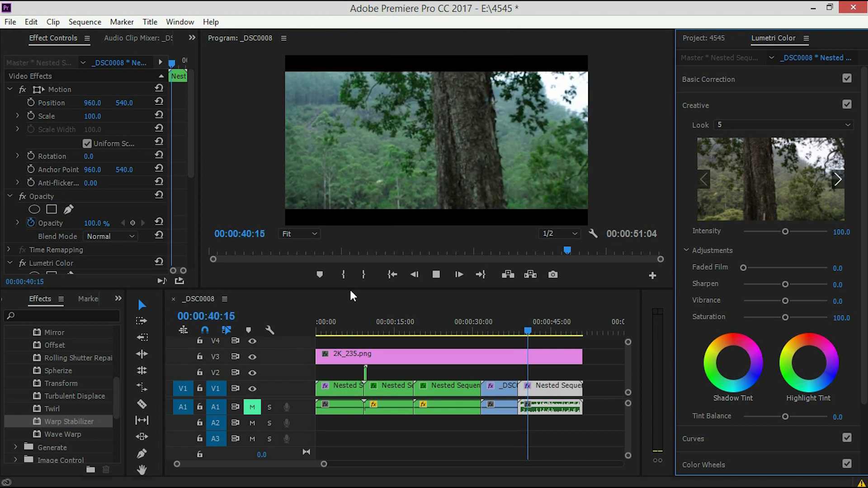